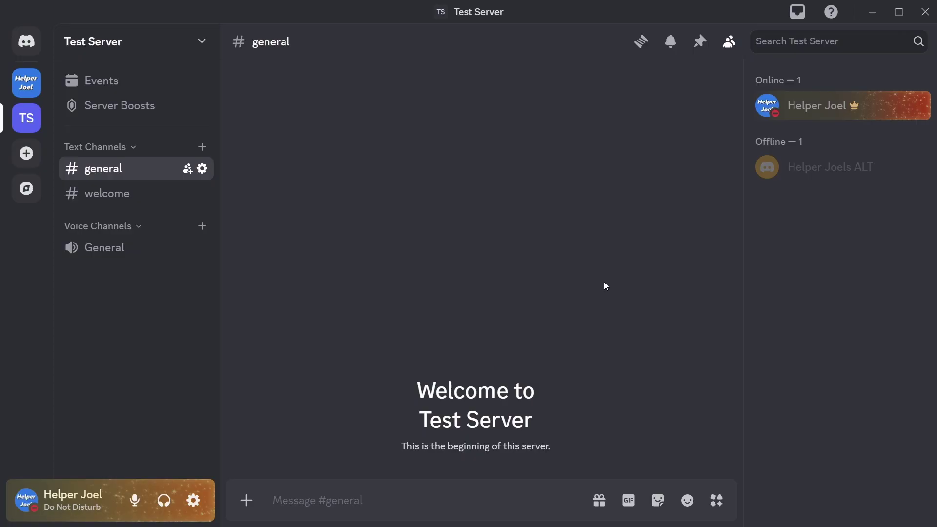
# - Search the Discover app directory for "mimu" and open the Mimu app's page
pyautogui.click(27, 193)
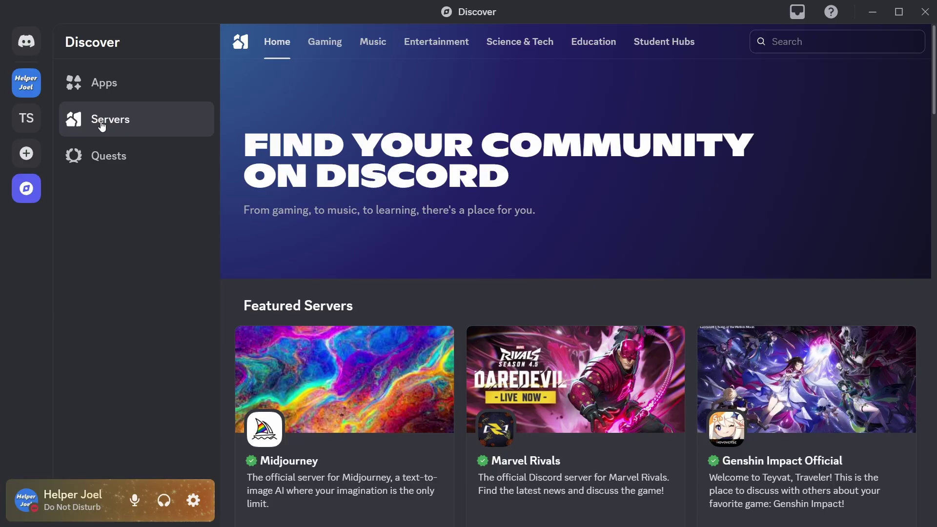
pyautogui.click(111, 92)
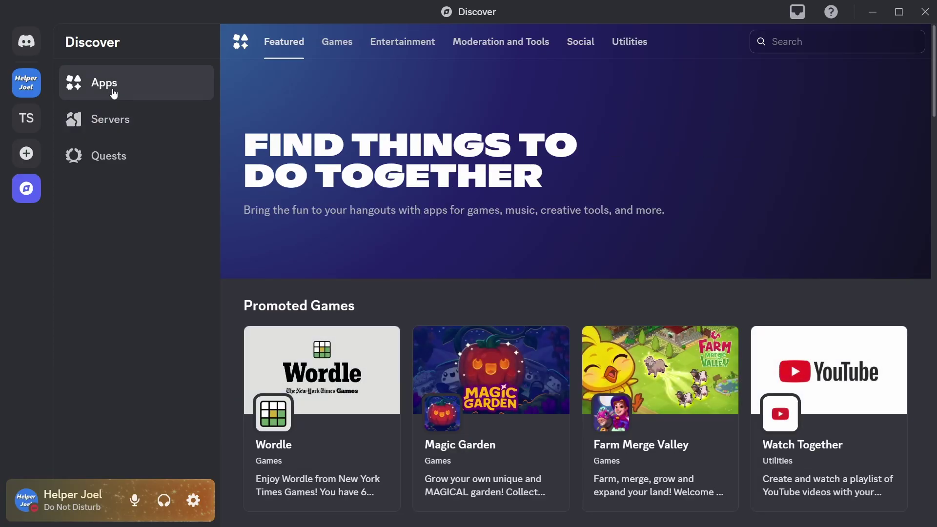
pyautogui.click(837, 46)
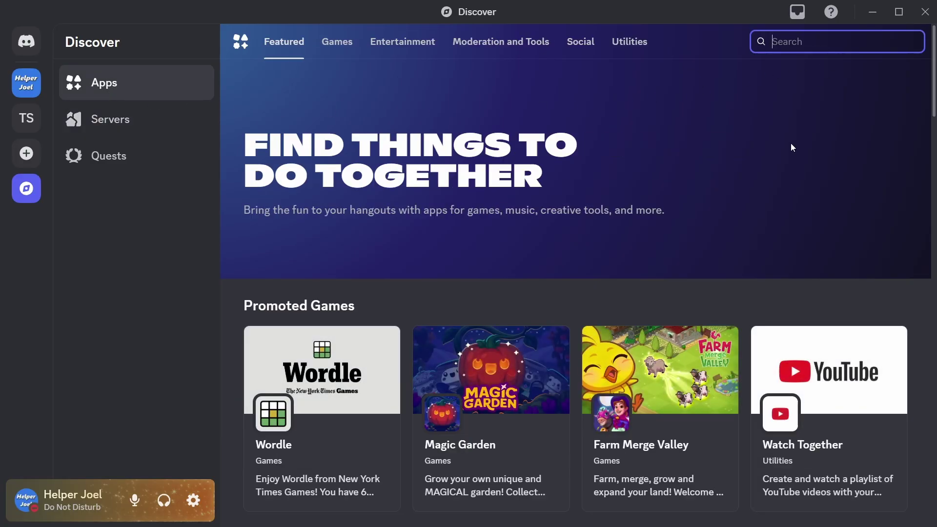
pyautogui.write('mimu')
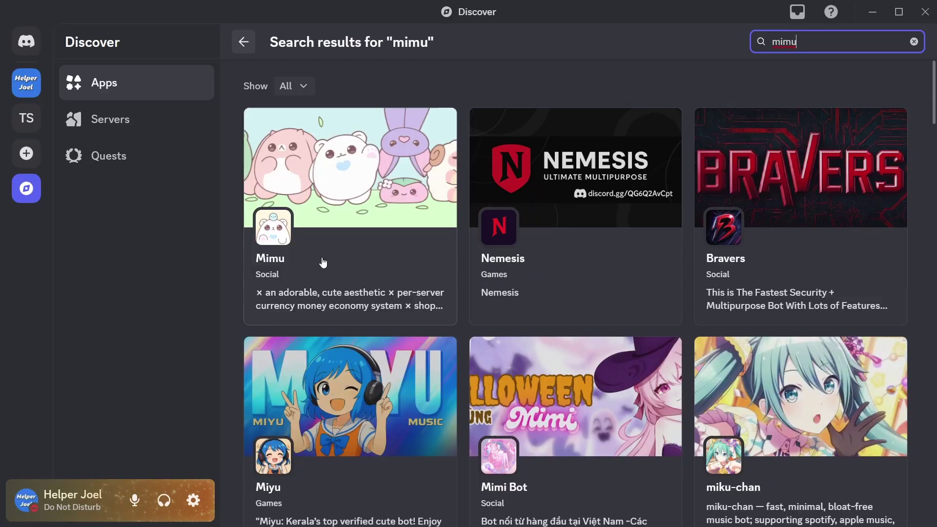
pyautogui.click(320, 260)
# - Add the Mimu app to Test Server, authorizing all of its requested permissions, and dismiss the confirmation
pyautogui.click(811, 293)
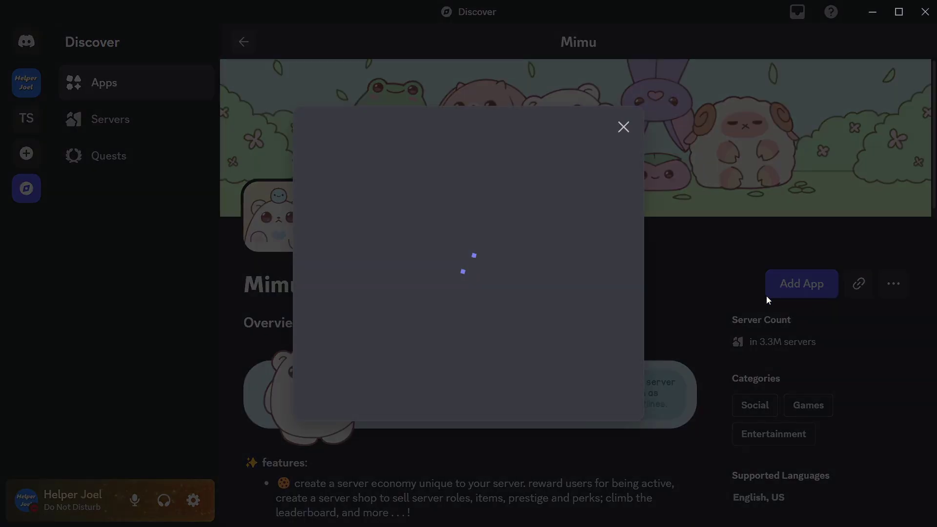
pyautogui.scroll(-3, 484, 372)
pyautogui.click(450, 359)
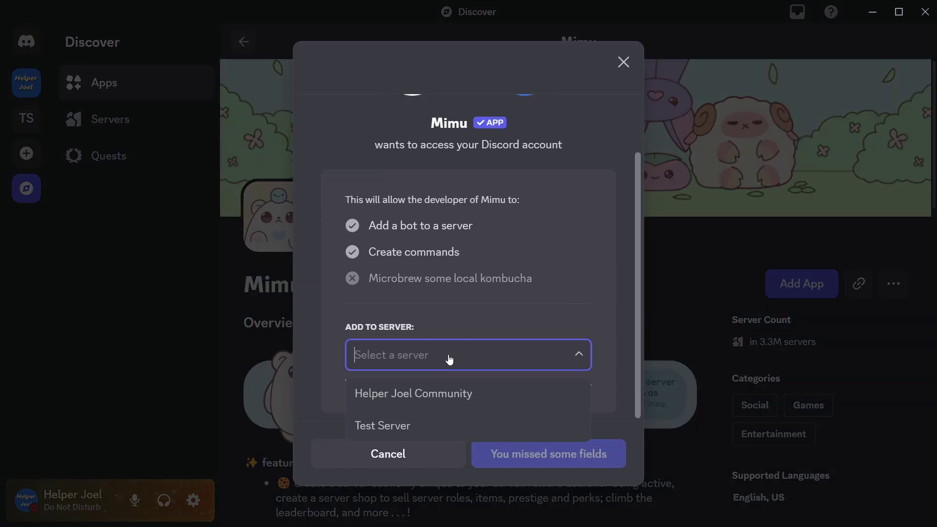
pyautogui.click(397, 425)
pyautogui.click(556, 457)
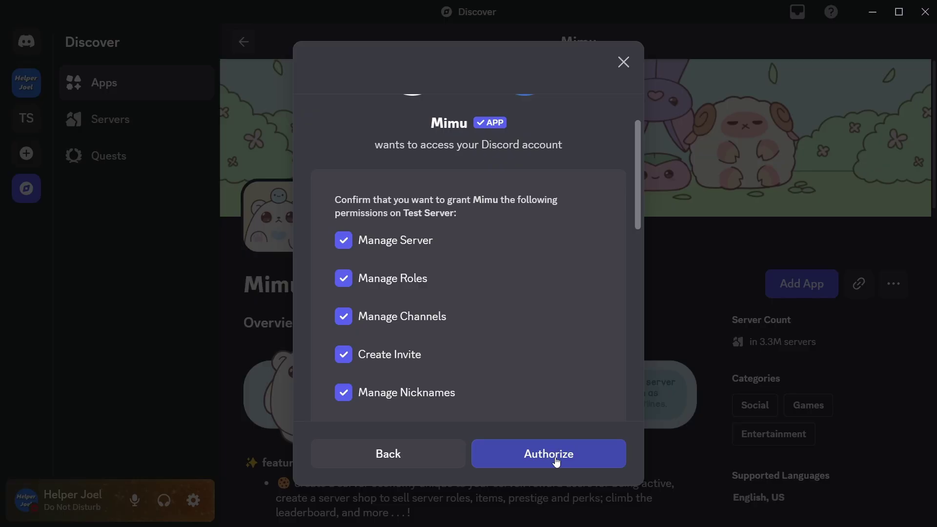
pyautogui.click(556, 457)
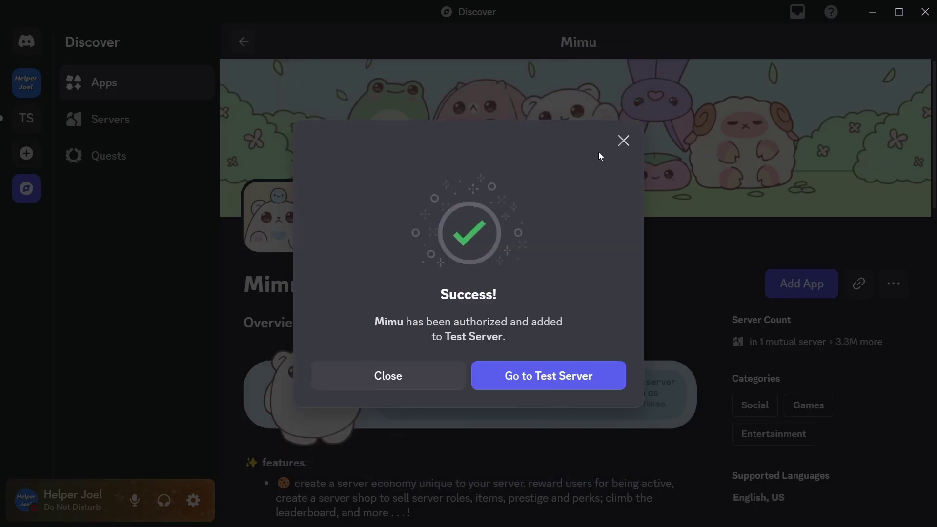
pyautogui.click(623, 141)
# - Return to the app search, look up "carl bot", and open the carl-bot app's page
pyautogui.click(254, 42)
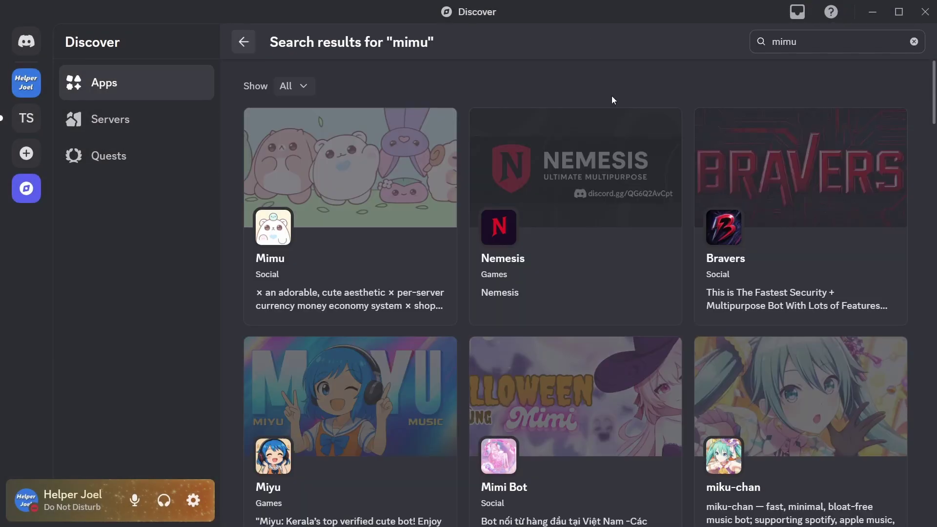
pyautogui.click(873, 41)
pyautogui.hotkey('ctrl', 'a')
pyautogui.write('carl')
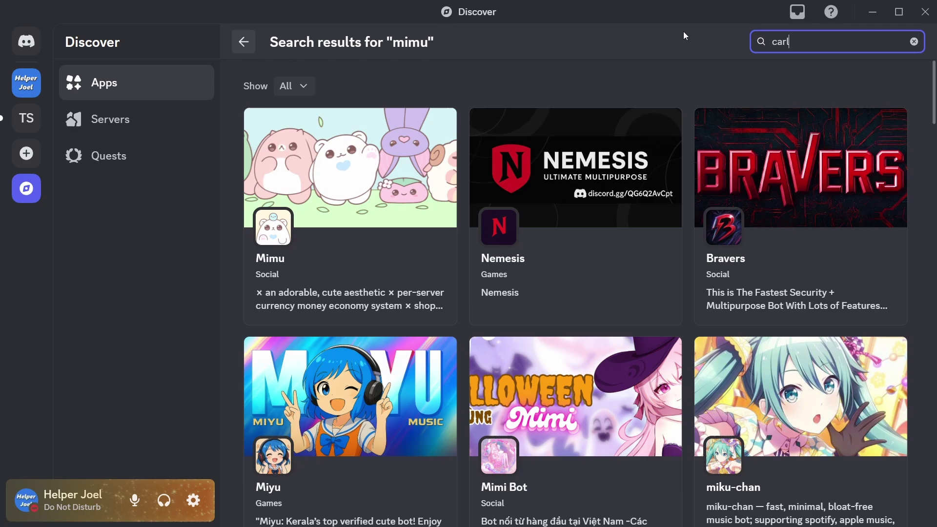
pyautogui.write(' bot')
pyautogui.press('Return')
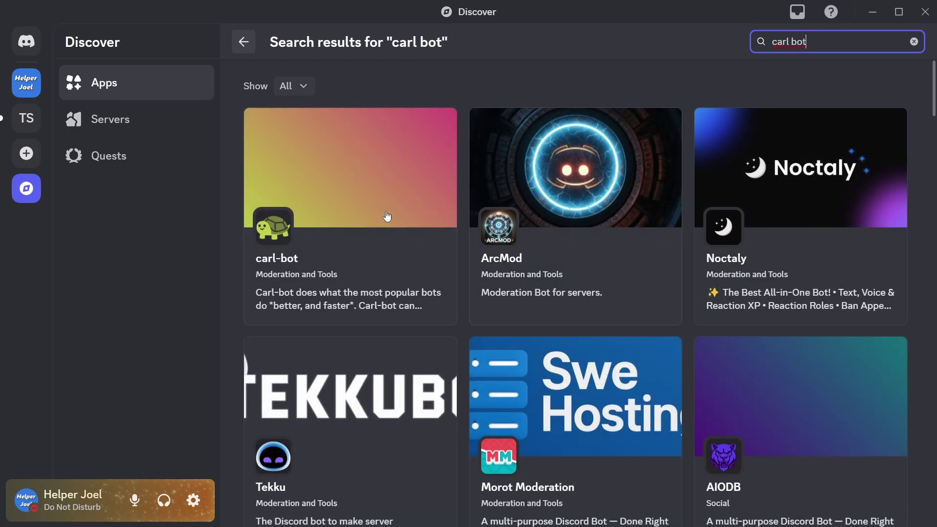
pyautogui.click(346, 233)
# - Add carl-bot to Test Server, authorizing its requested permissions, and go back to the server
pyautogui.click(805, 282)
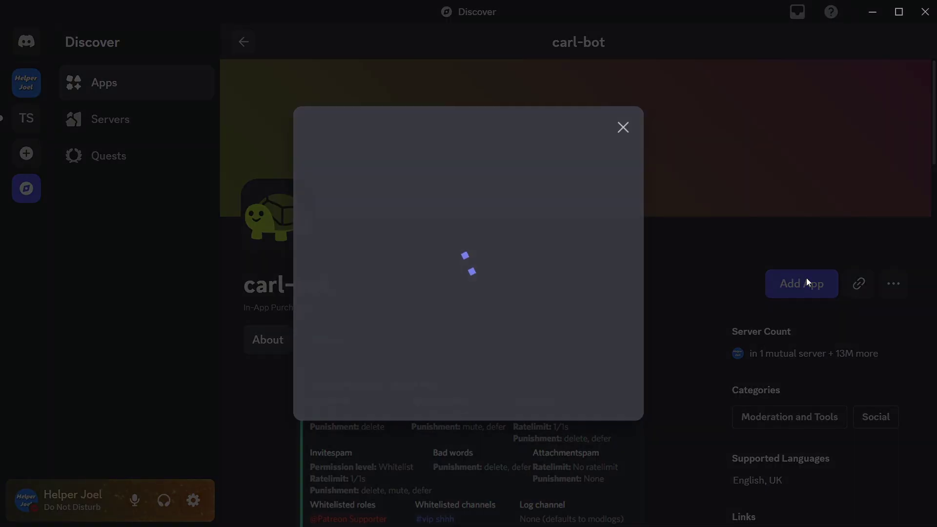
pyautogui.scroll(-3, 458, 349)
pyautogui.click(440, 356)
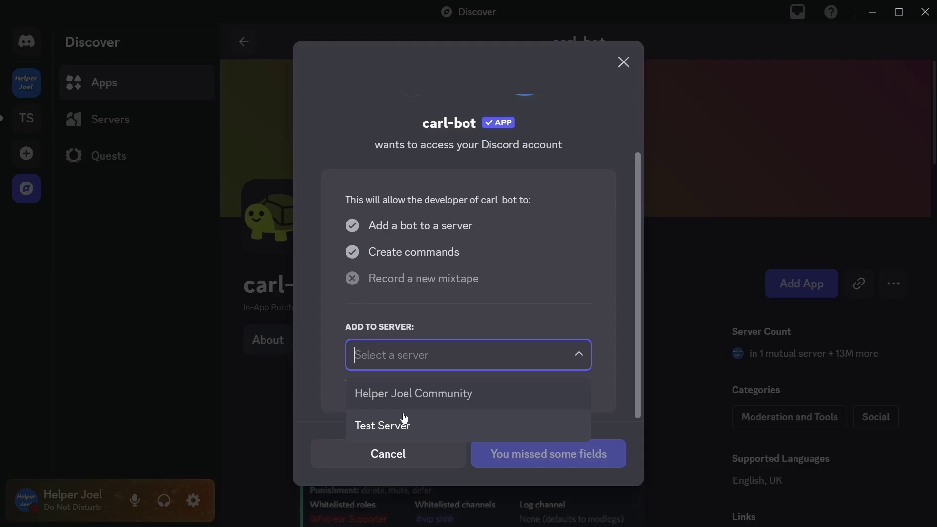
pyautogui.click(404, 421)
pyautogui.click(546, 454)
pyautogui.click(549, 457)
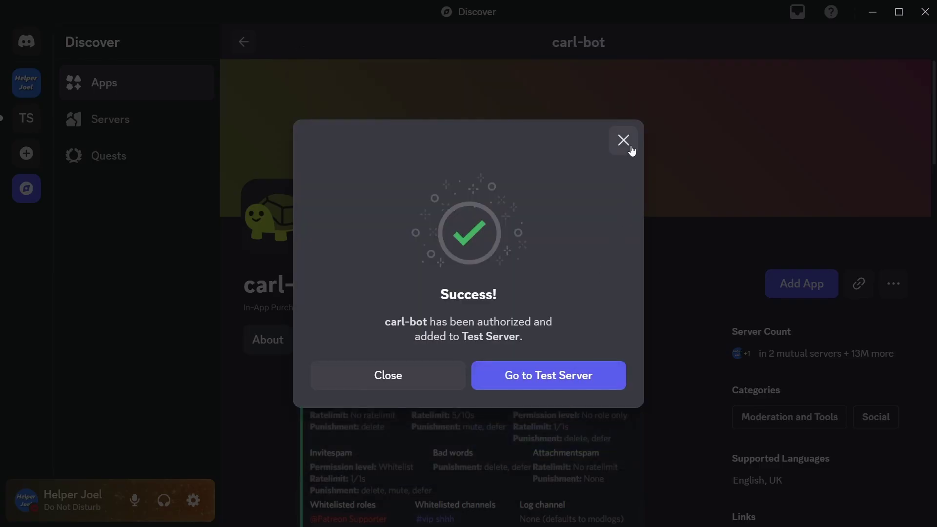
pyautogui.click(625, 144)
pyautogui.click(26, 118)
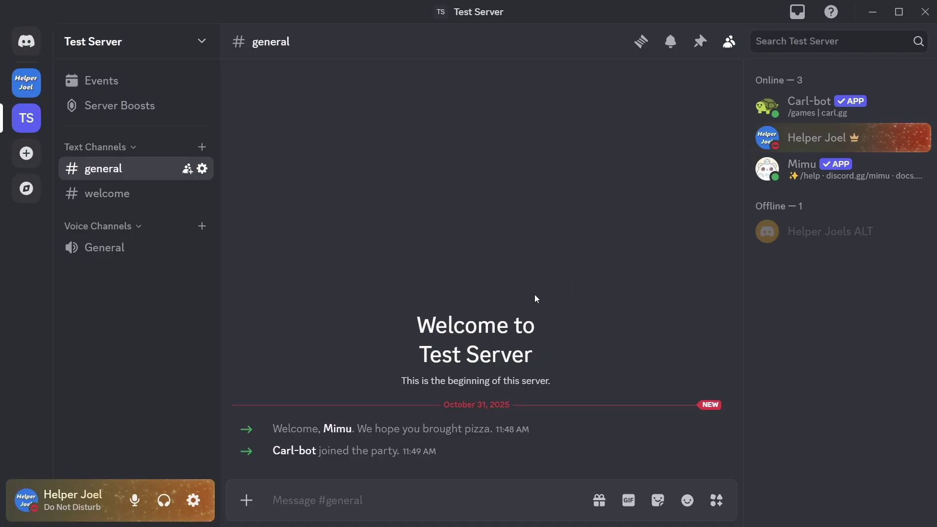
# - Move the carl-bot role above Gaming to the top of Test Server's role list, save, and leave the server settings
pyautogui.click(97, 48)
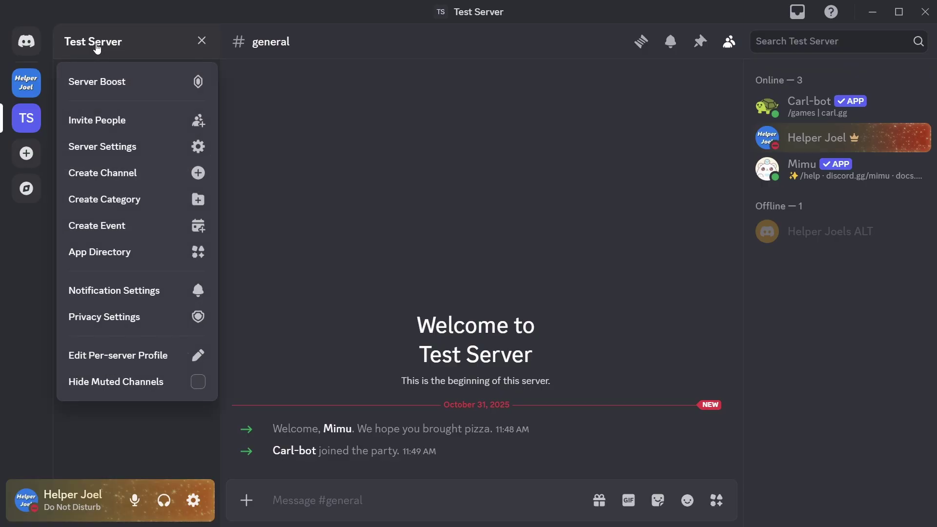
pyautogui.click(109, 155)
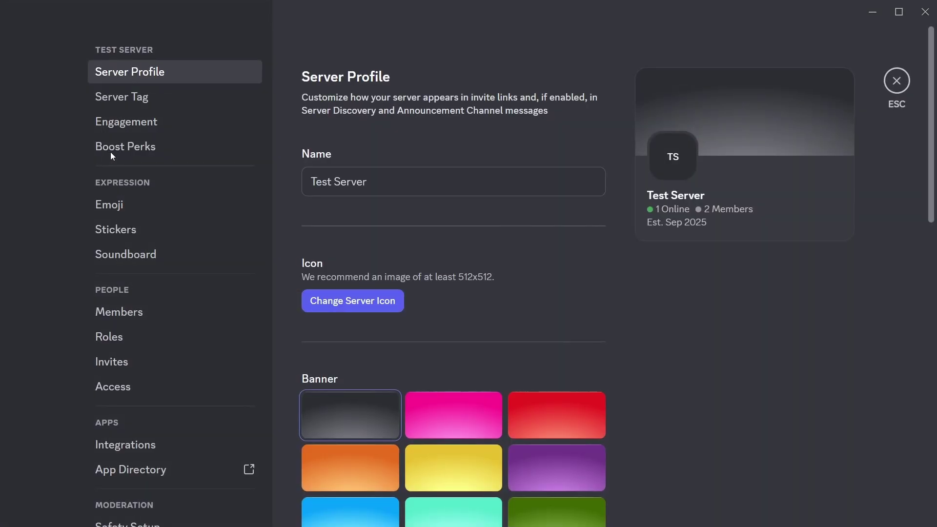
pyautogui.click(133, 345)
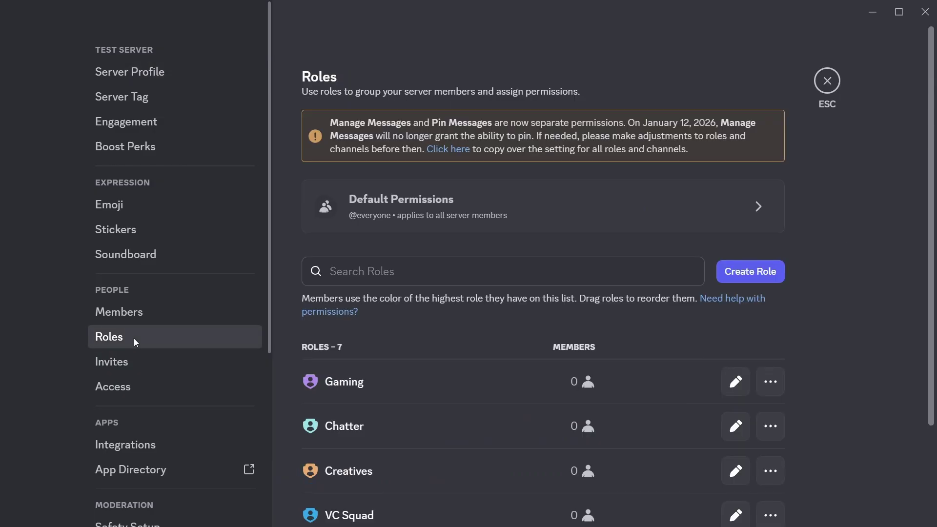
pyautogui.scroll(-3, 295, 263)
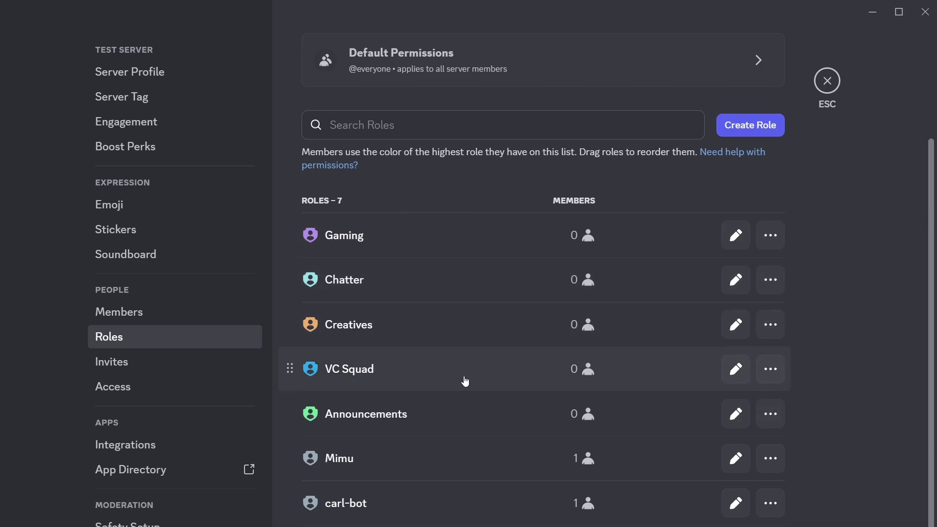
pyautogui.click(389, 242)
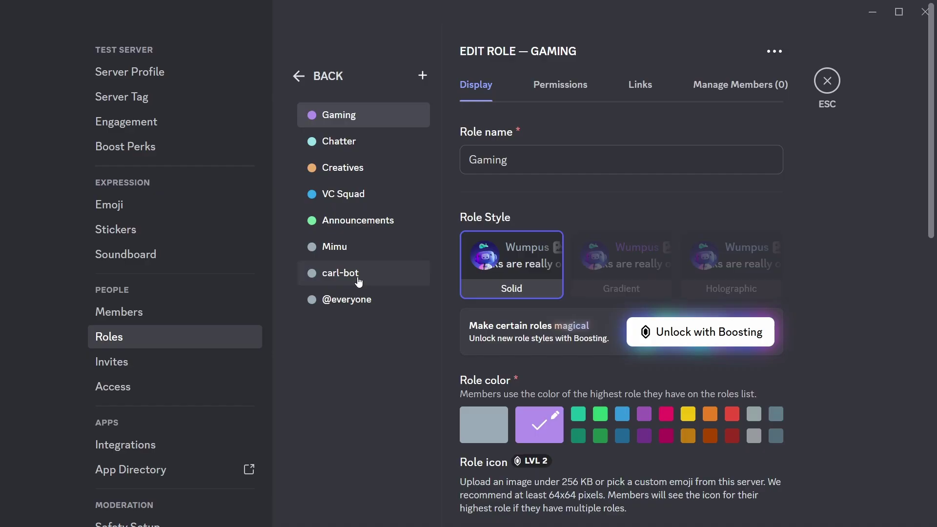
pyautogui.moveTo(365, 282); pyautogui.dragTo(376, 113)
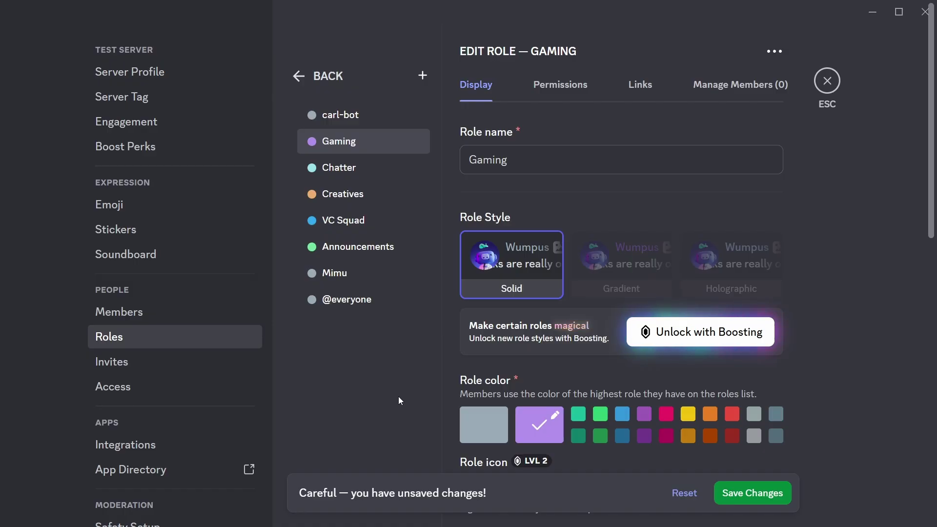
pyautogui.click(772, 496)
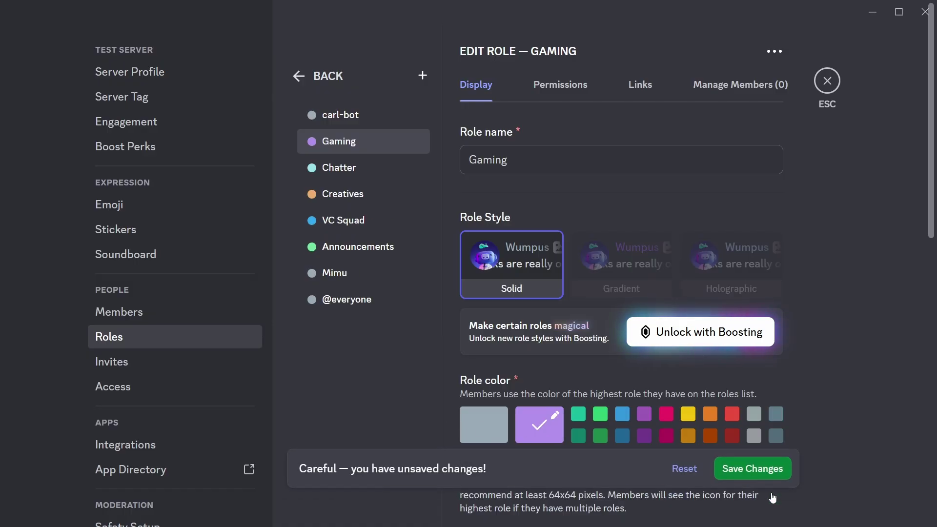
pyautogui.click(829, 82)
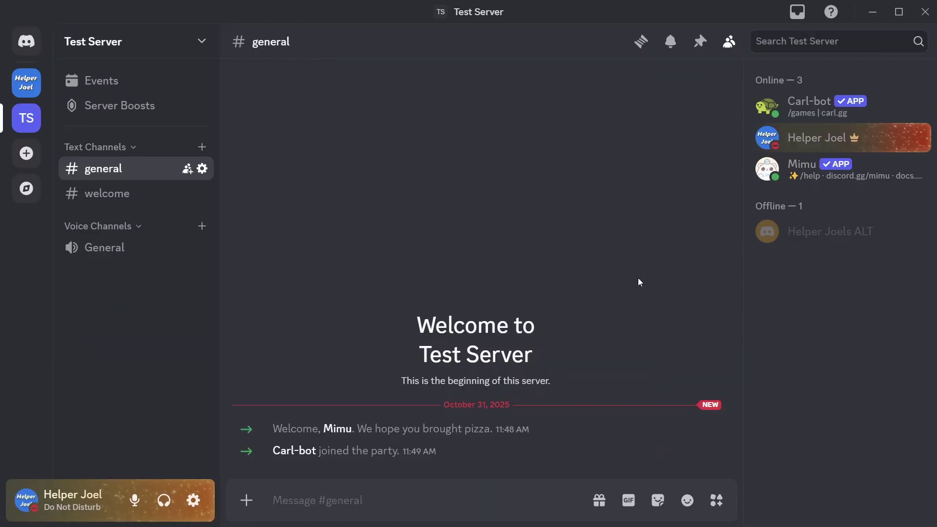
# - Create a public text channel named reaction-roles under Text Channels
pyautogui.click(202, 149)
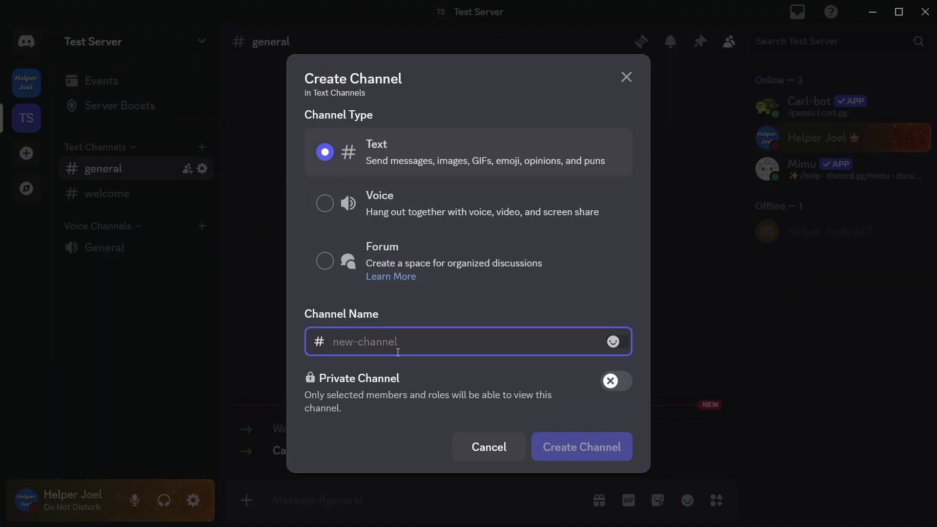
pyautogui.write('reaction-ro')
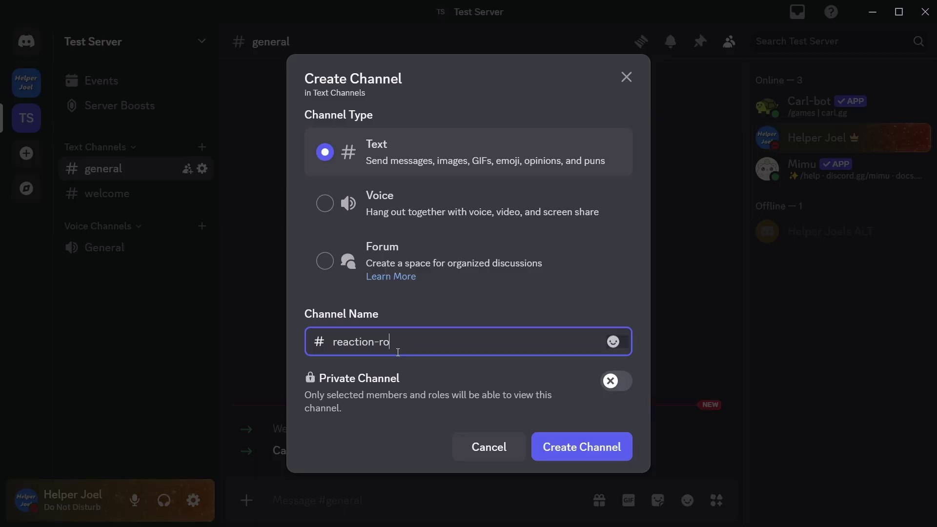
pyautogui.write('les')
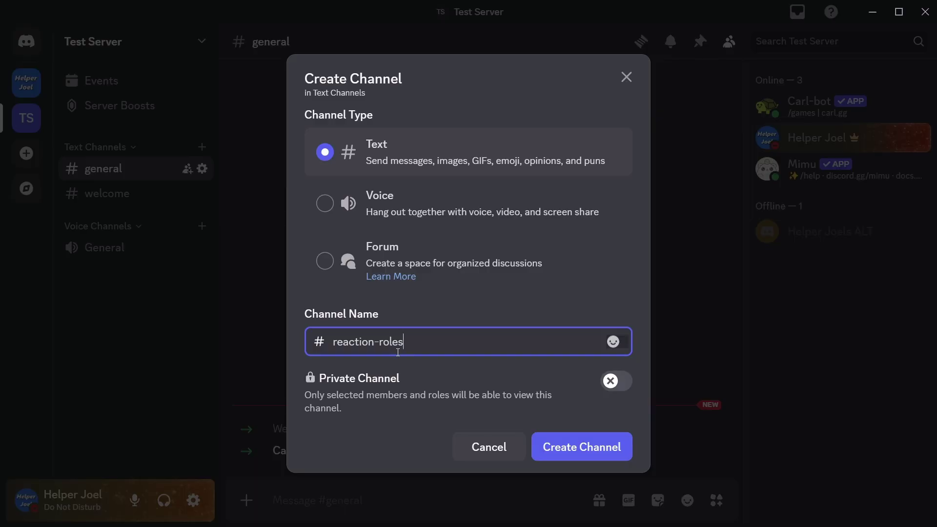
pyautogui.click(589, 447)
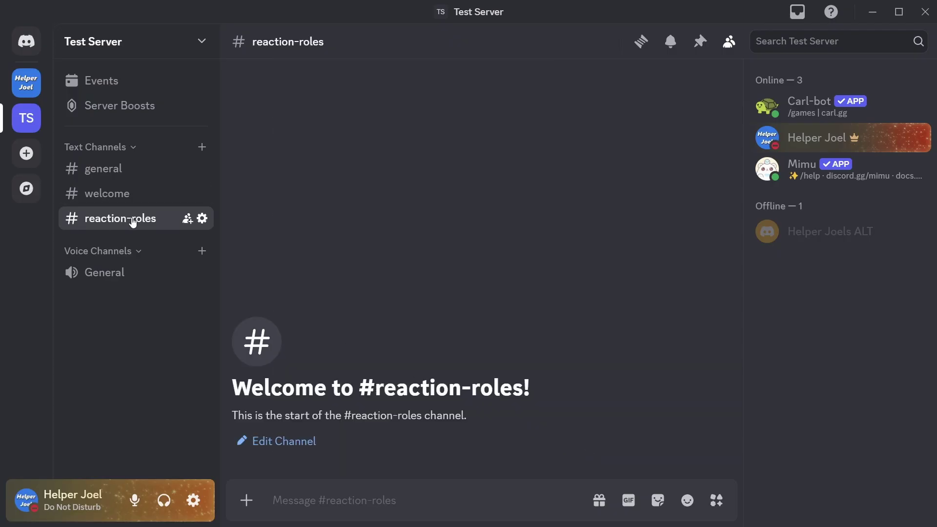
pyautogui.click(203, 220)
pyautogui.click(126, 97)
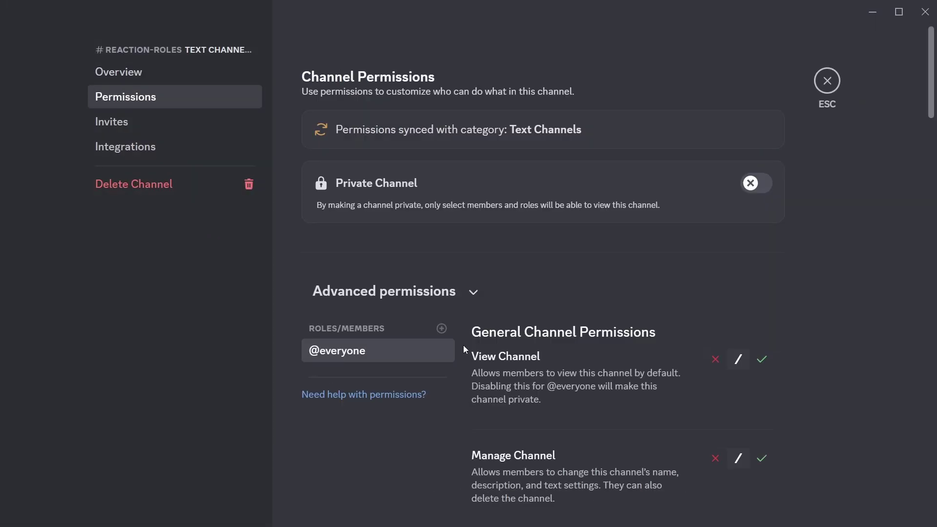
pyautogui.scroll(-2, 422, 324)
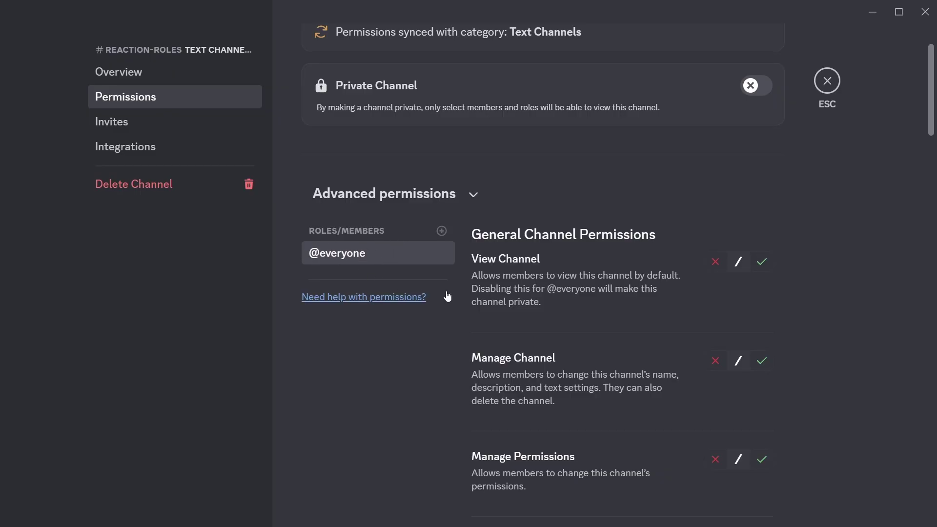
pyautogui.scroll(-8, 664, 301)
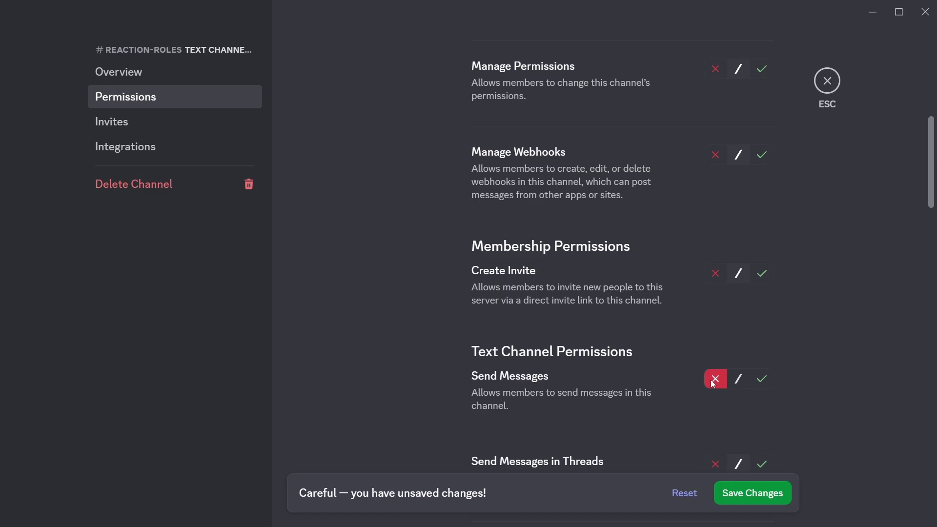
pyautogui.scroll(-10, 670, 386)
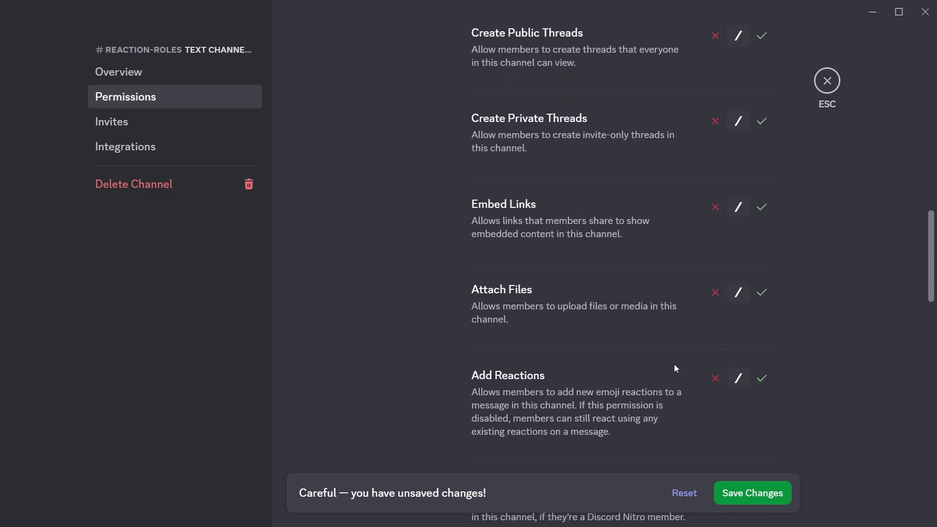
pyautogui.scroll(-3, 674, 369)
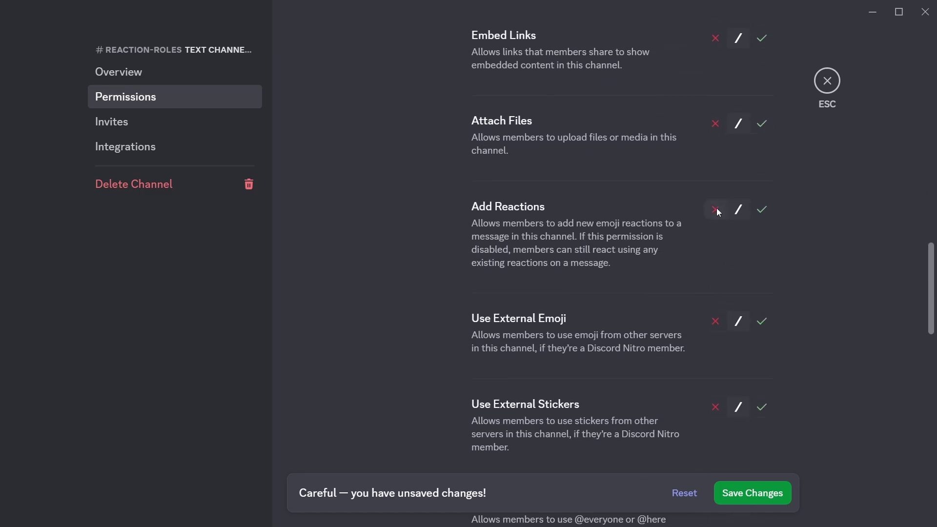
pyautogui.click(773, 502)
pyautogui.scroll(10, 420, 334)
pyautogui.scroll(8, 427, 336)
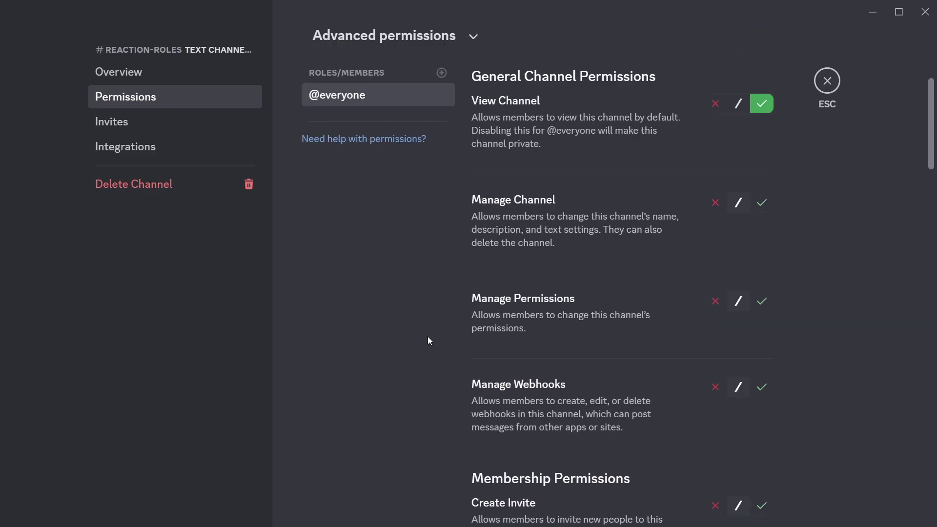
# - Add the Carl-bot member to the reaction-roles channel's permission overrides
pyautogui.click(441, 231)
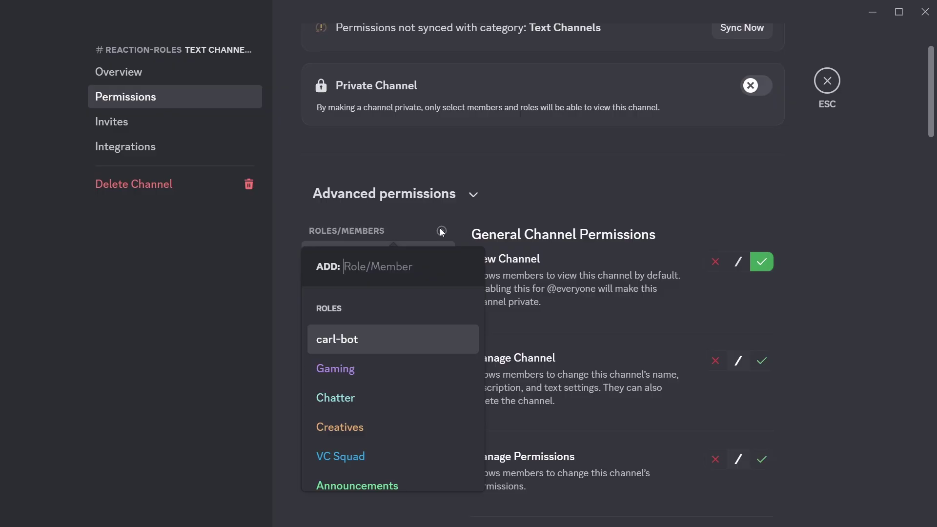
pyautogui.scroll(-5, 436, 369)
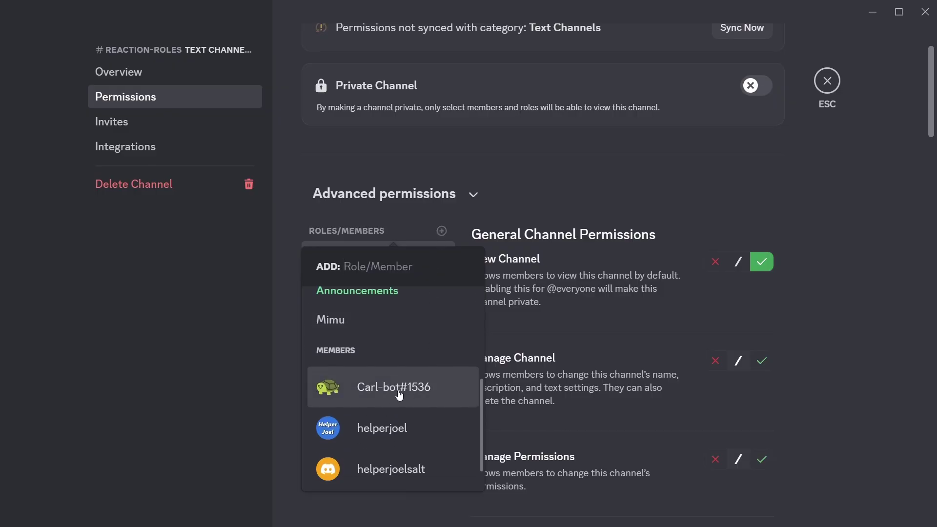
pyautogui.click(390, 391)
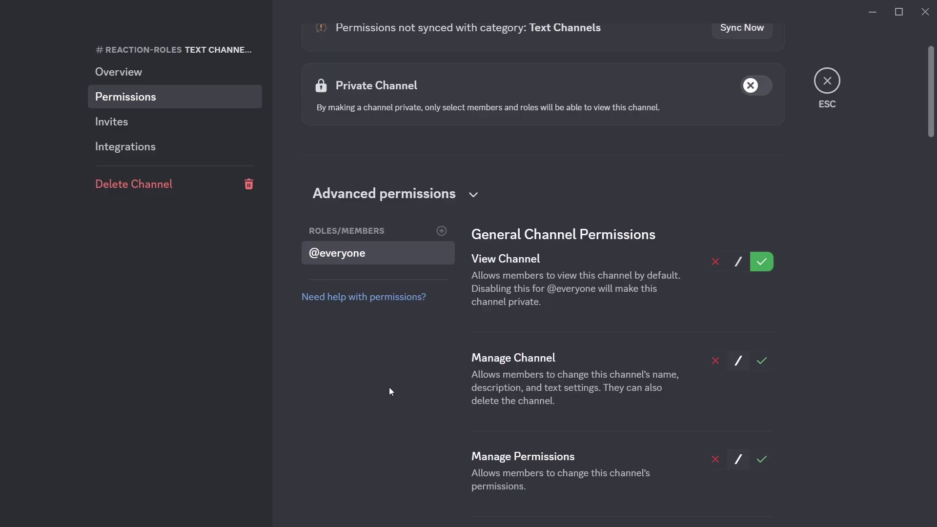
# - Allow Carl-bot View Channel, Send Messages and Add Reactions in reaction-roles, and save the changes
pyautogui.scroll(-1, 585, 293)
pyautogui.click(761, 215)
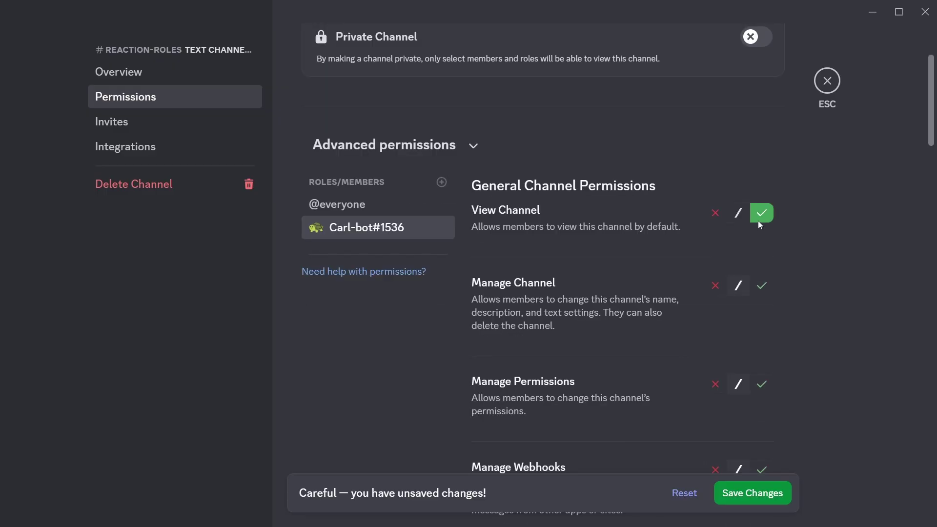
pyautogui.scroll(-10, 780, 236)
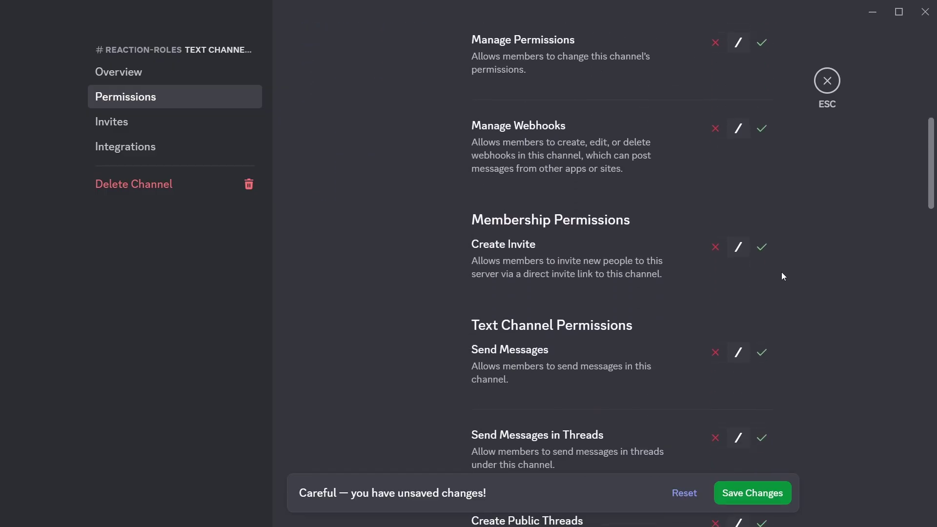
pyautogui.scroll(1, 781, 244)
pyautogui.click(761, 195)
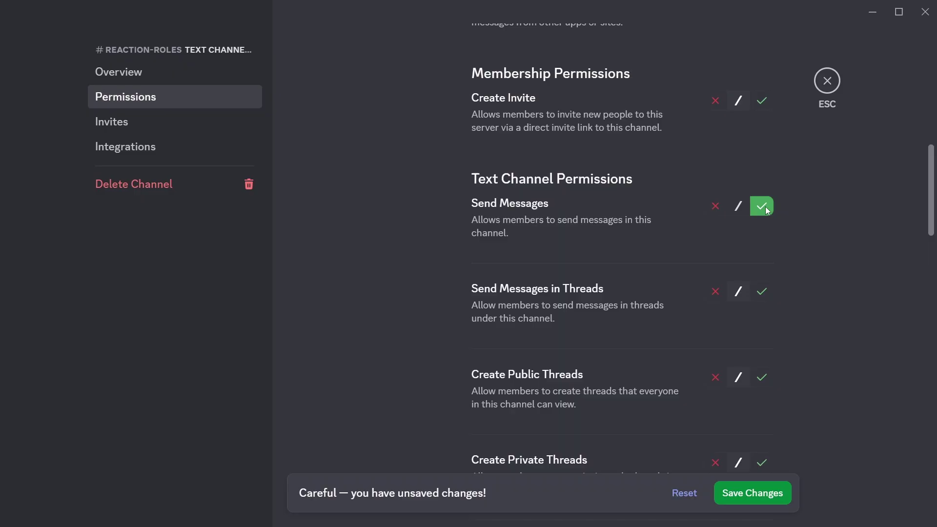
pyautogui.scroll(-10, 799, 242)
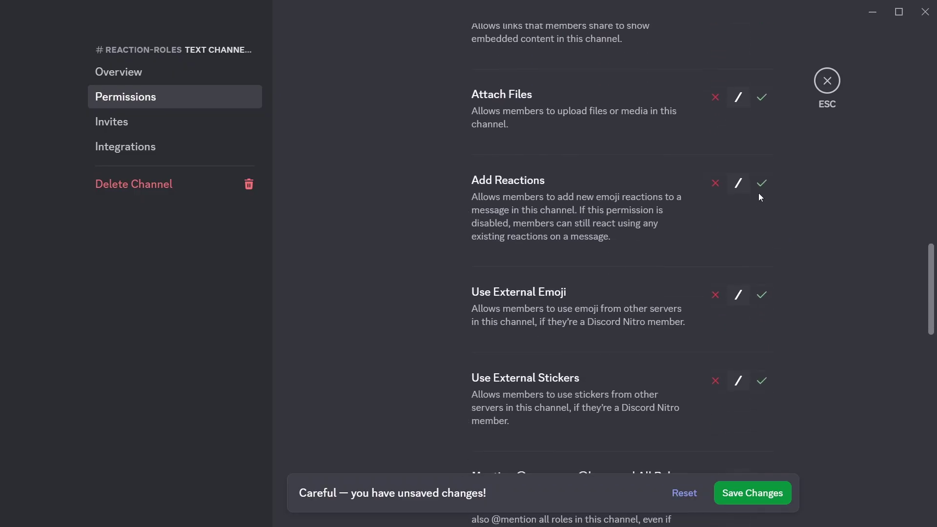
pyautogui.click(761, 185)
pyautogui.click(768, 485)
# - Add the Mimu bot to the reaction-roles channel's permission overrides
pyautogui.scroll(15, 494, 267)
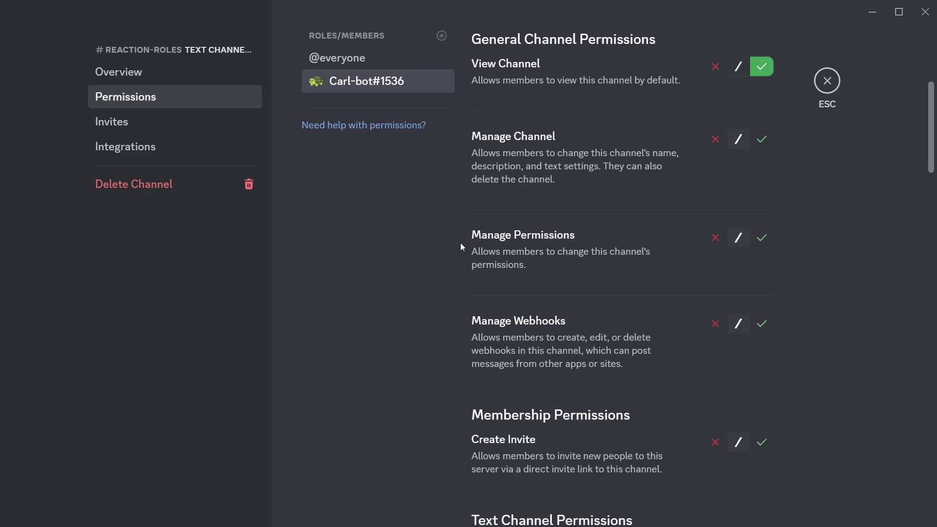
pyautogui.scroll(5, 461, 242)
pyautogui.click(441, 328)
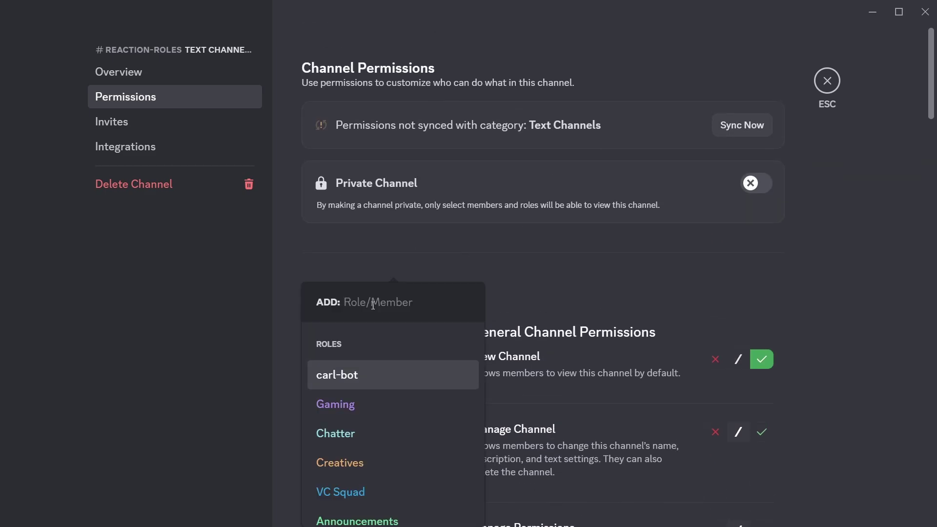
pyautogui.write('minu')
pyautogui.click(393, 456)
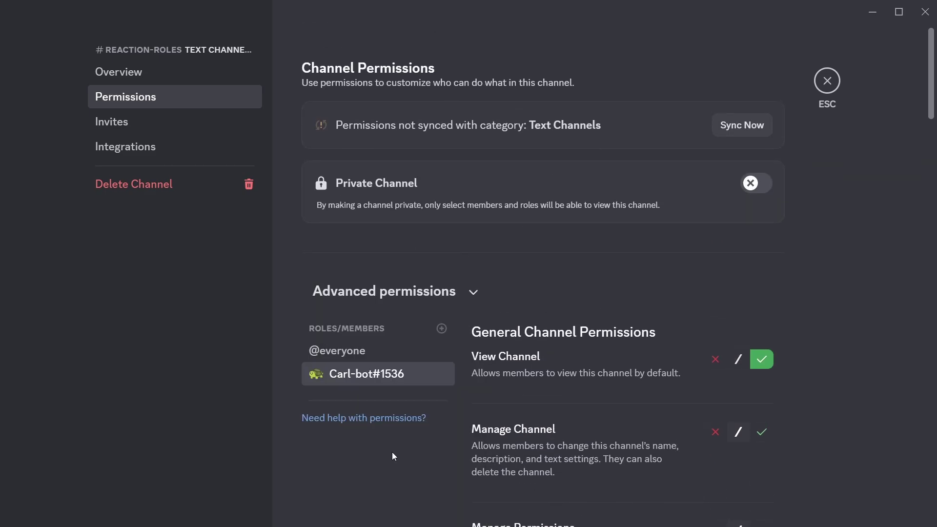
# - Allow Mimu View Channel, Send Messages and Add Reactions, save the changes, and leave the channel settings
pyautogui.scroll(-2, 714, 318)
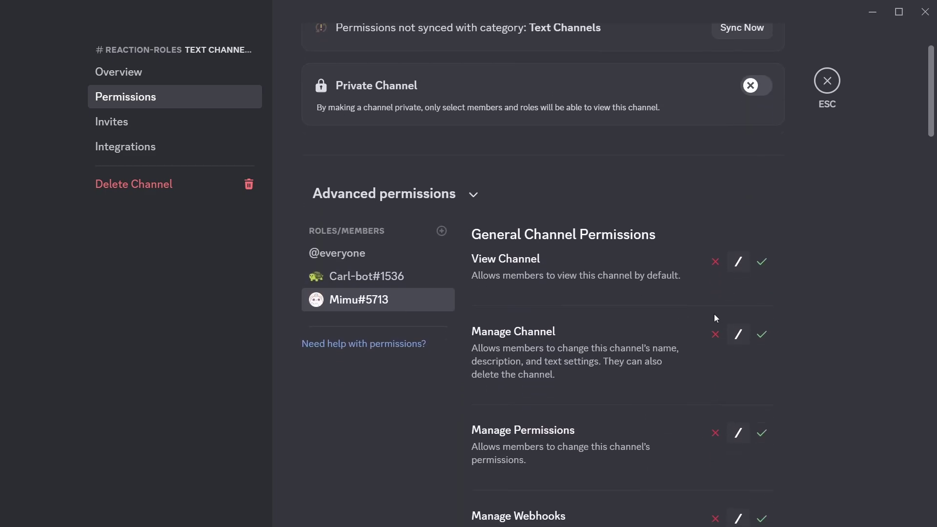
pyautogui.click(761, 262)
pyautogui.scroll(-10, 775, 286)
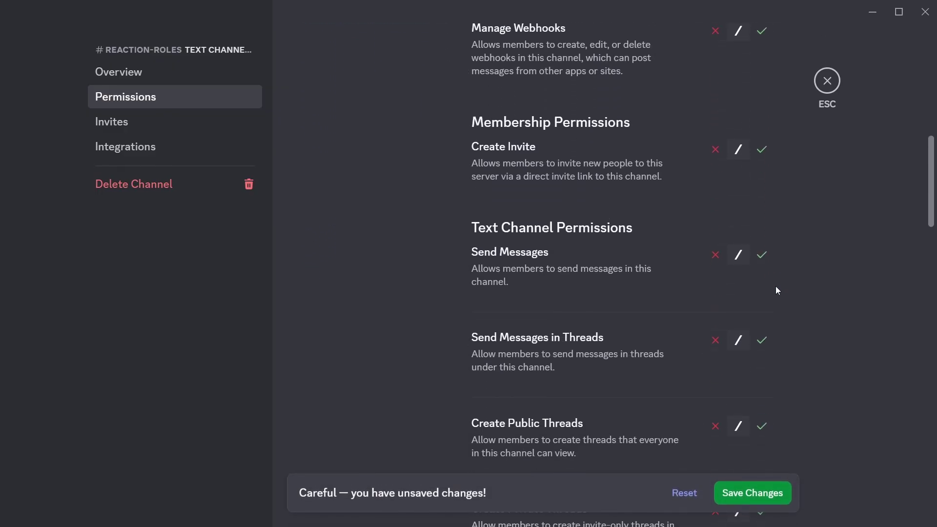
pyautogui.click(764, 268)
pyautogui.scroll(-10, 765, 271)
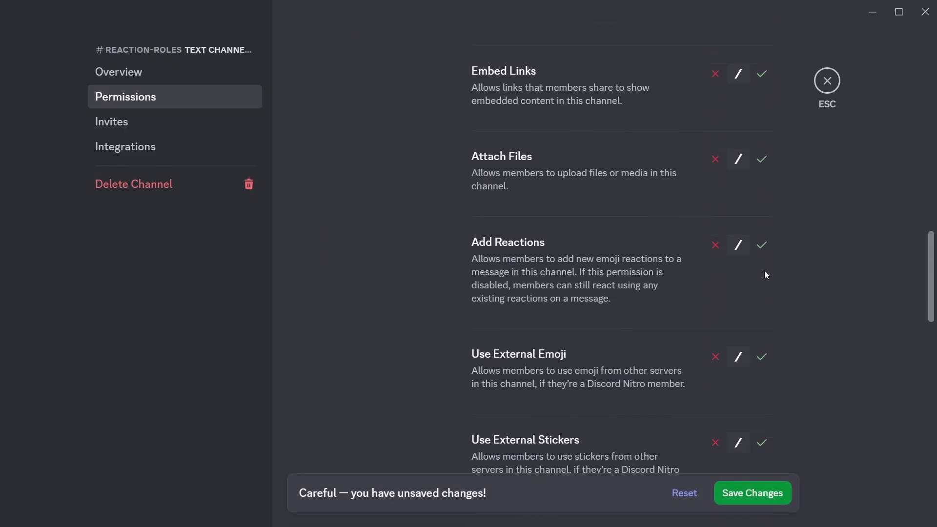
pyautogui.click(773, 494)
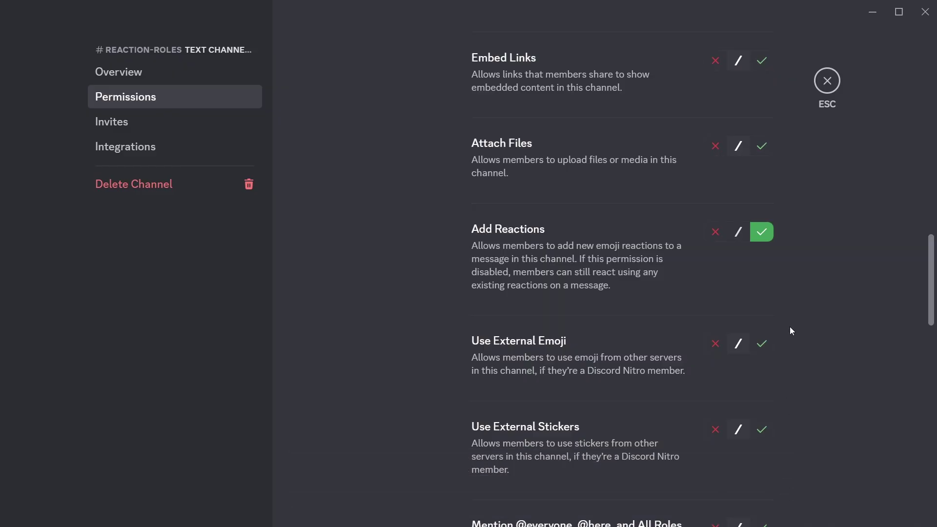
pyautogui.click(828, 81)
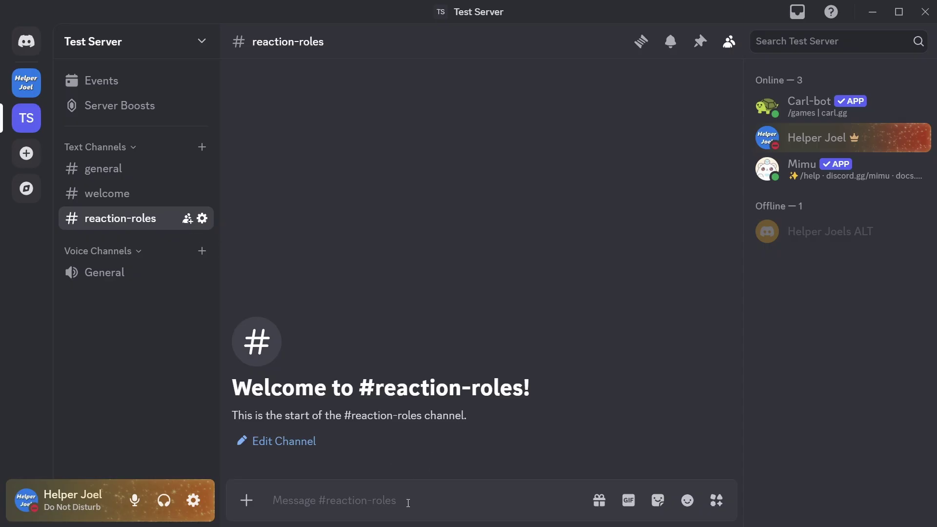
# - Run Mimu's /embed create command in reaction-roles with the embed name reactionrole
pyautogui.write('/em')
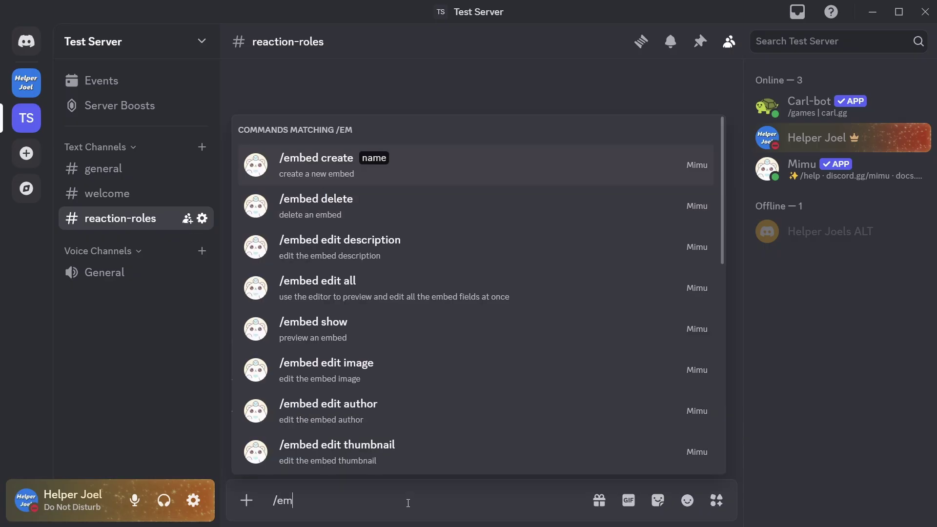
pyautogui.write('bed create')
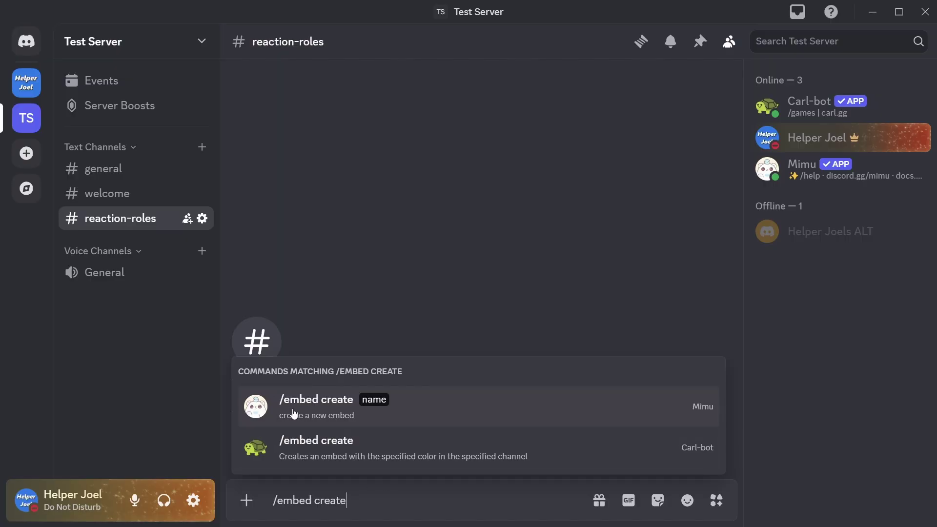
pyautogui.click(419, 408)
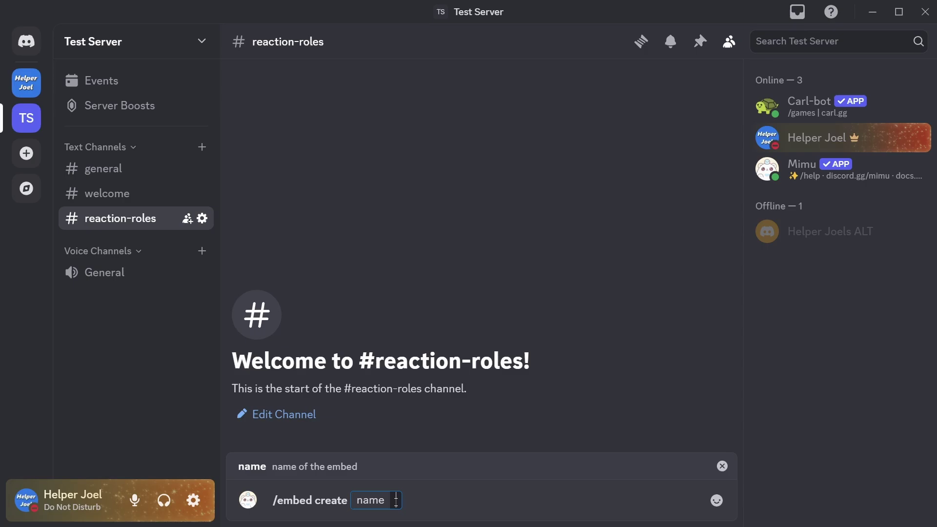
pyautogui.write('reactionrole')
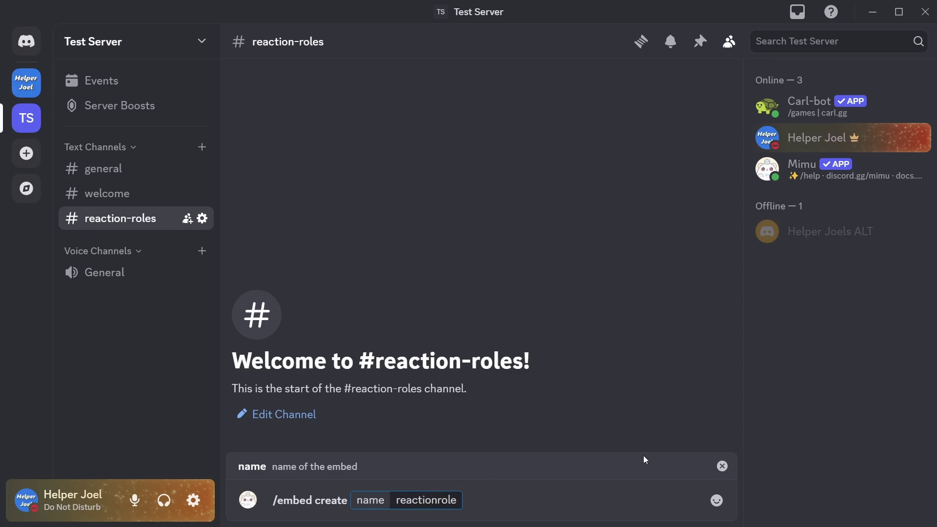
pyautogui.click(561, 499)
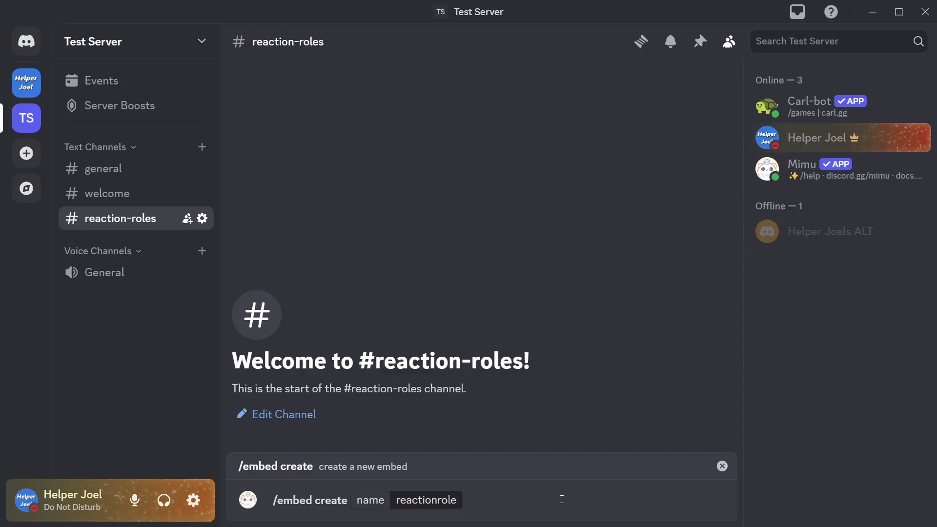
pyautogui.press('Return')
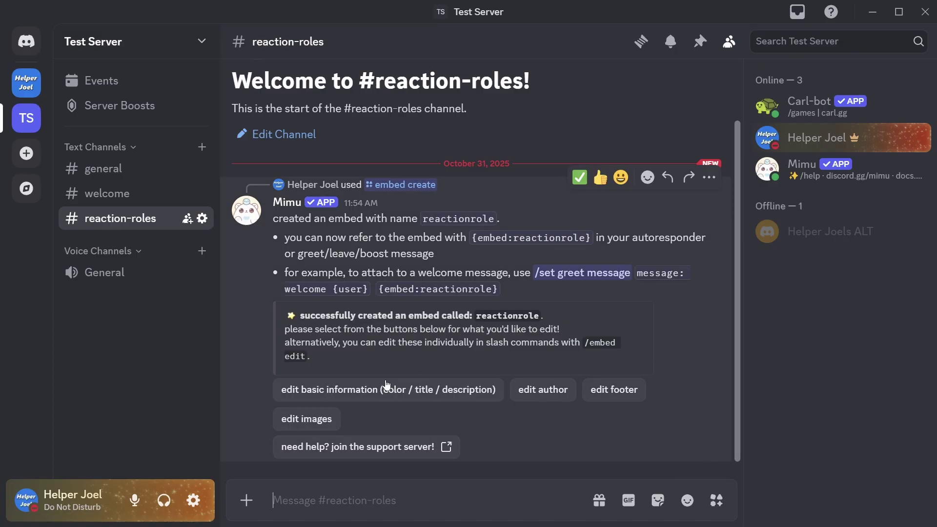
# - Edit the embed's basic information with title "Get Your Roles!" and description "React below to get your roles!", and submit it
pyautogui.click(323, 394)
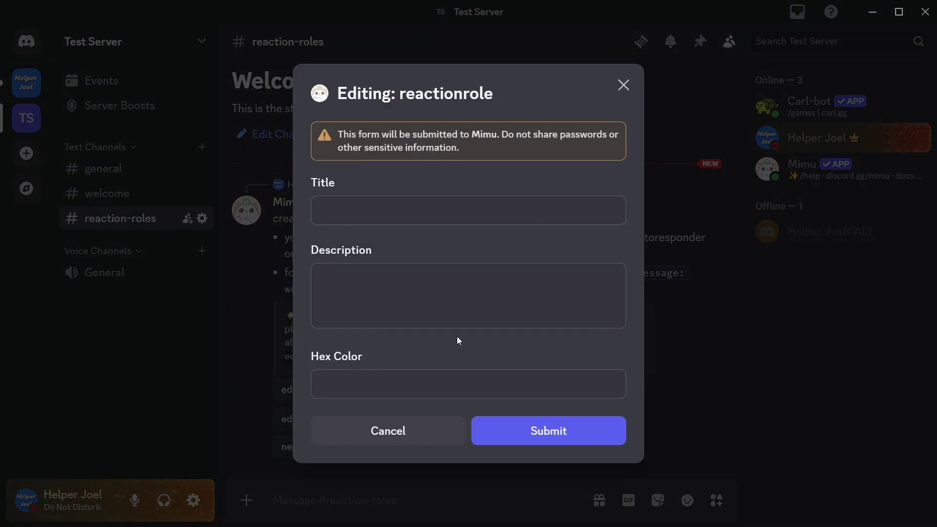
pyautogui.click(388, 276)
pyautogui.click(417, 249)
pyautogui.click(393, 282)
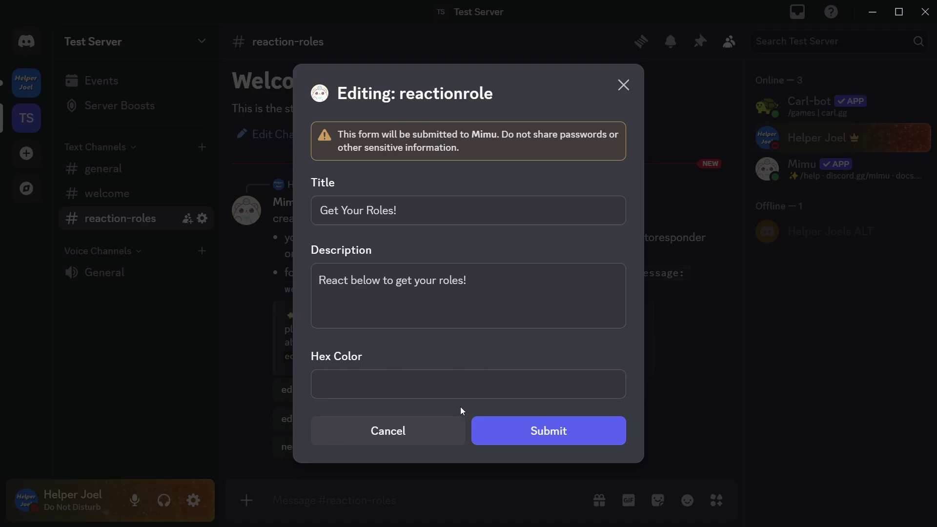
pyautogui.click(525, 437)
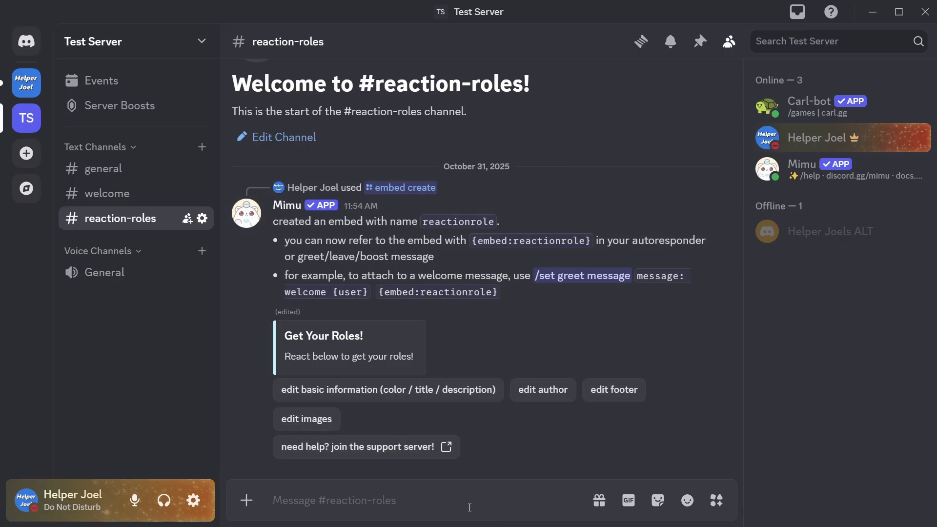
# - Post the reactionrole embed in the reaction-roles channel with Mimu's /embed show command
pyautogui.write('/e')
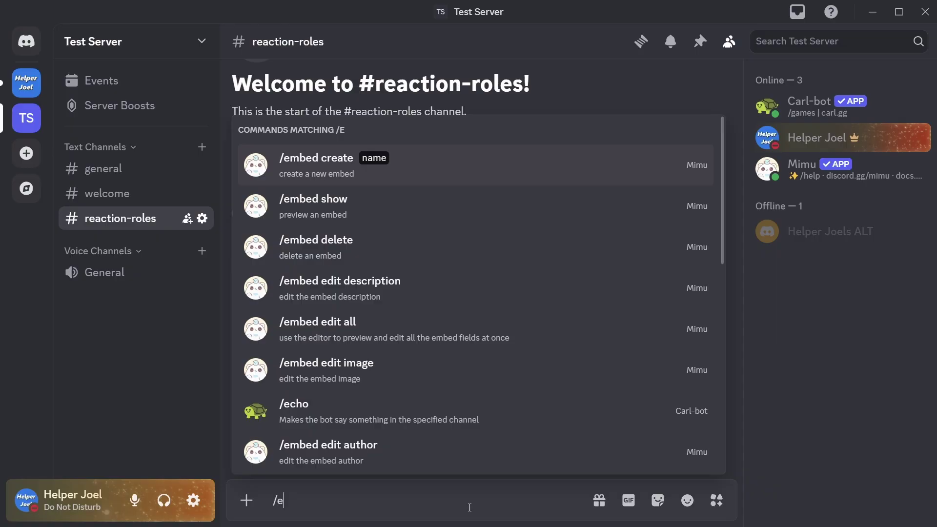
pyautogui.write('mbed show')
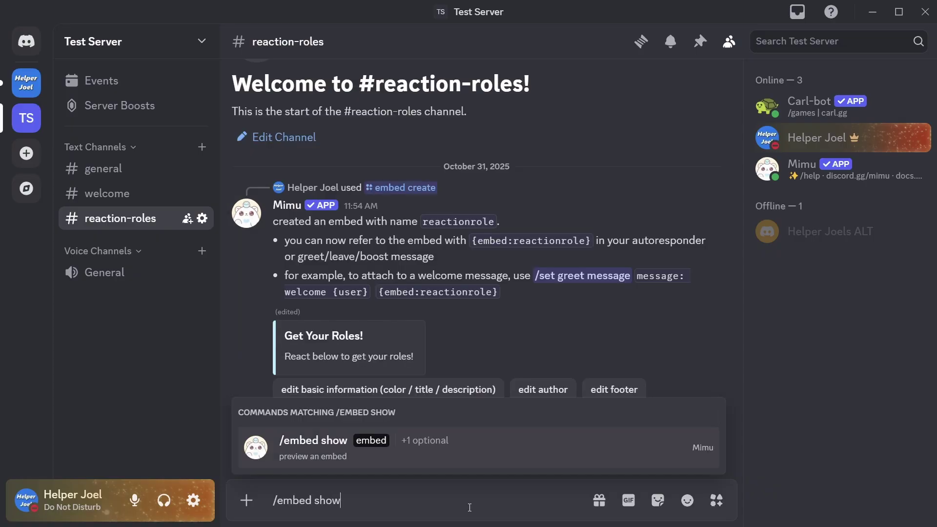
pyautogui.click(360, 455)
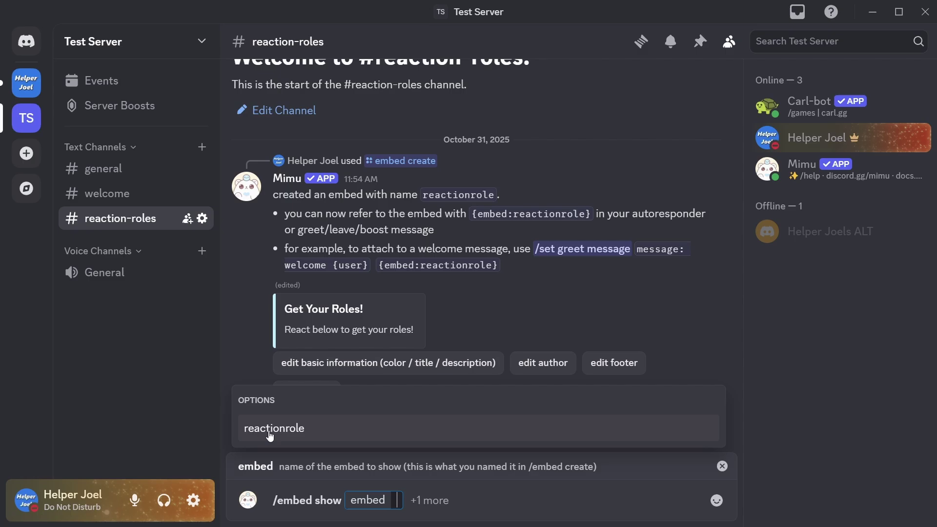
pyautogui.click(270, 429)
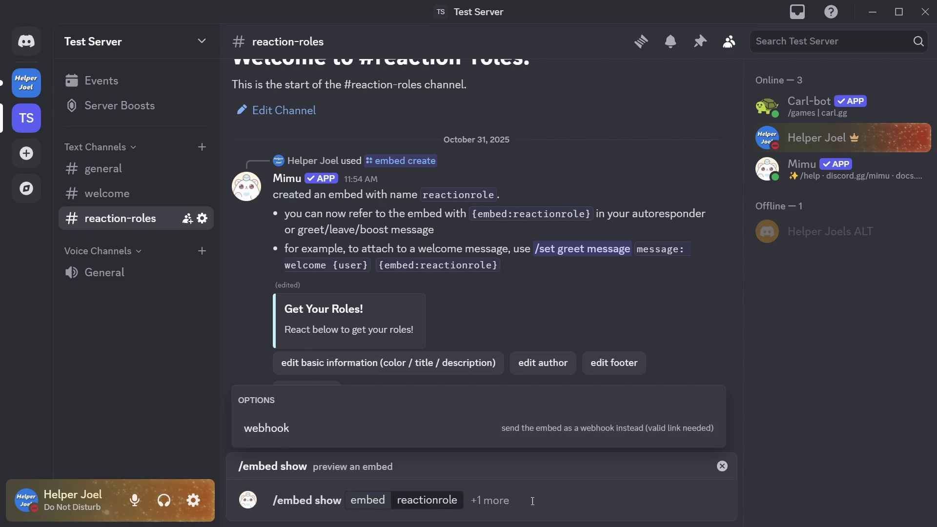
pyautogui.press('Return')
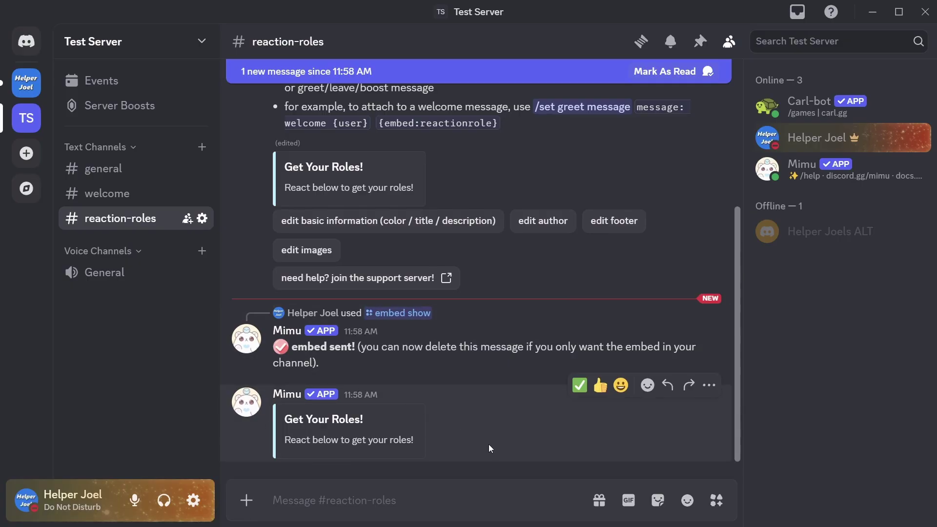
# - Open the carl.gg website in the browser from Carl-bot's Discord profile
pyautogui.rightClick(806, 109)
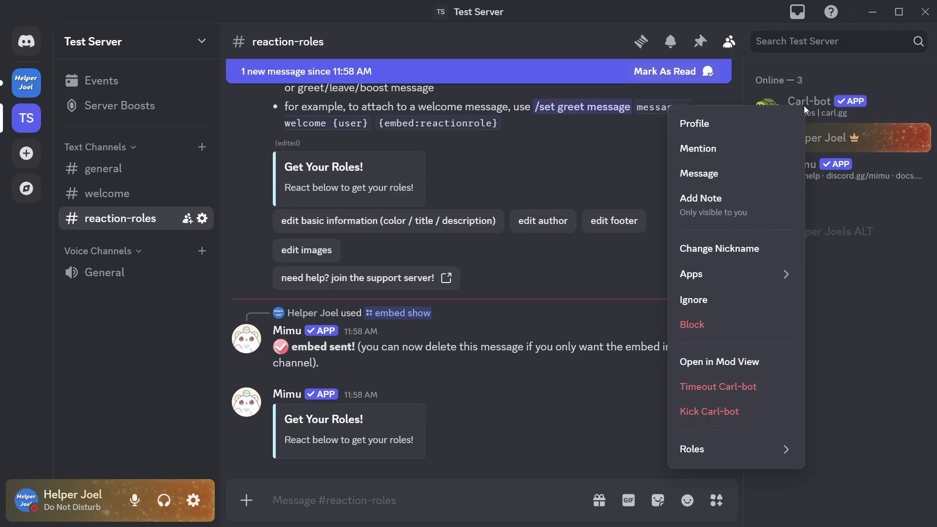
pyautogui.click(708, 126)
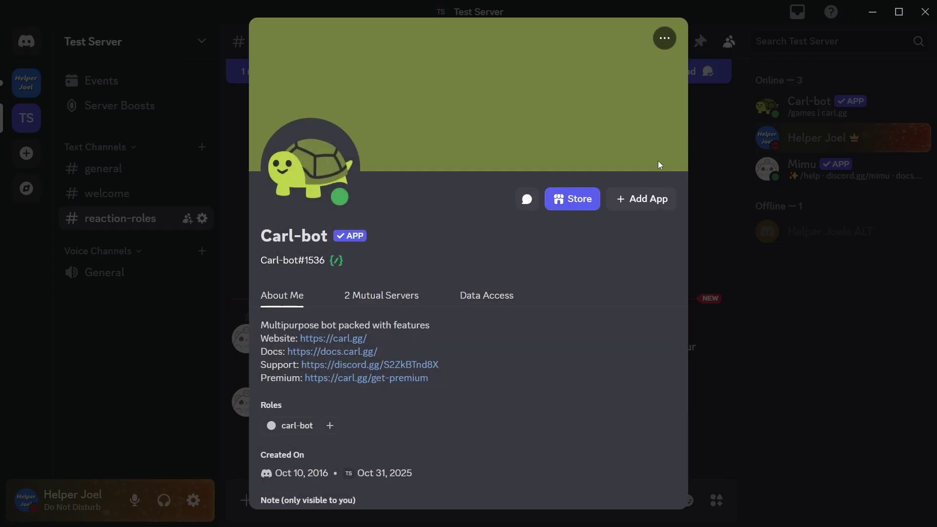
pyautogui.click(344, 341)
pyautogui.click(564, 335)
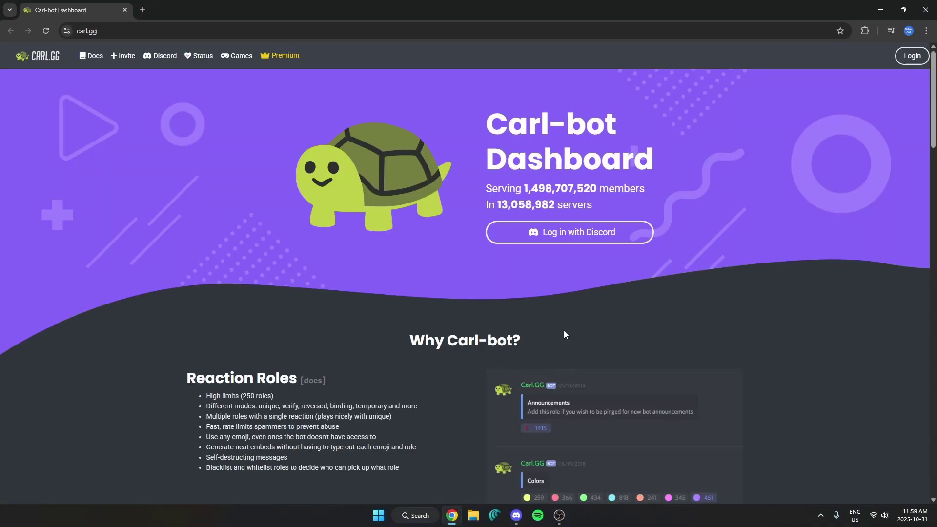
# - Log in to the Carl-bot dashboard with Discord, select Test Server, and open its reaction roles page
pyautogui.click(574, 236)
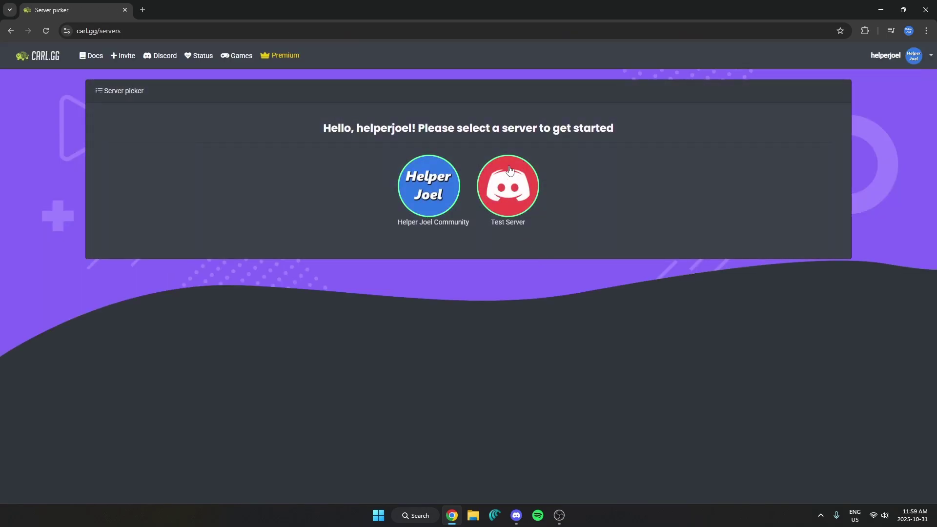
pyautogui.click(514, 190)
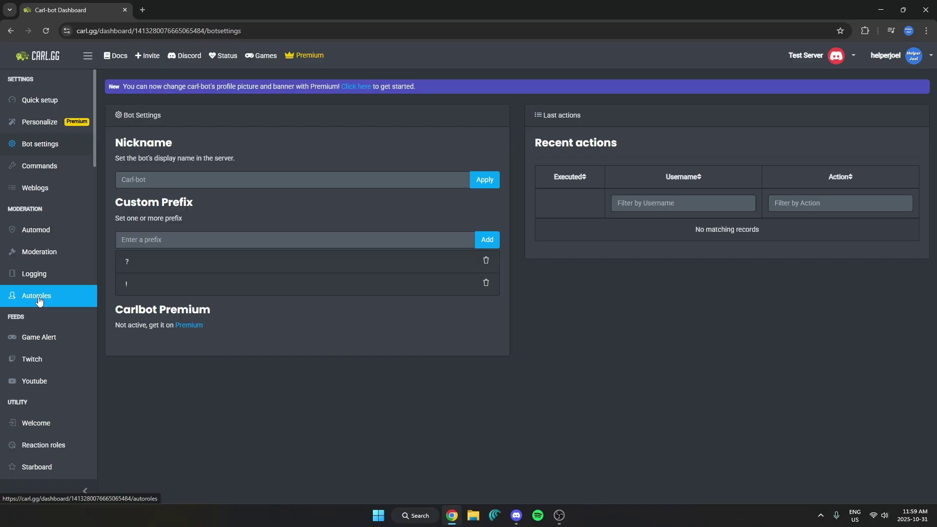
pyautogui.click(53, 449)
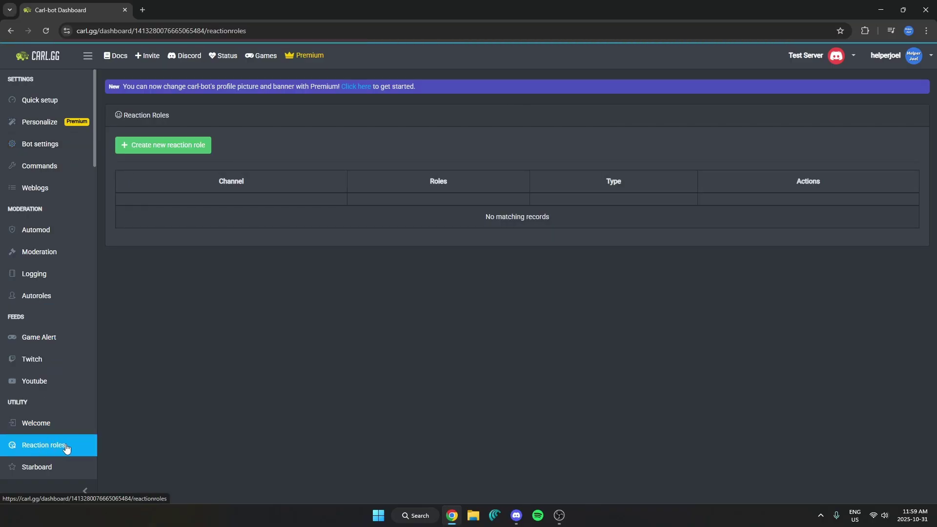
# - Start a new reaction role that uses the most recent message in the reaction-roles channel
pyautogui.click(169, 146)
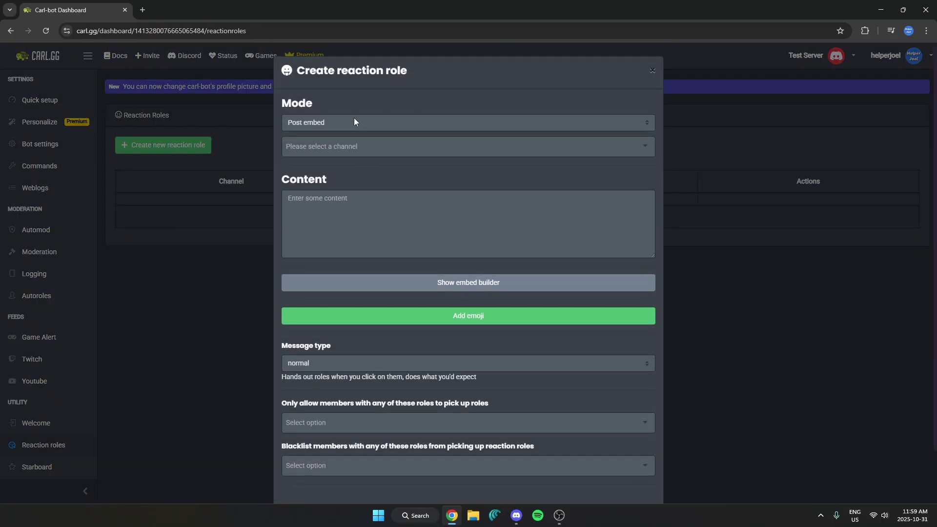
pyautogui.click(311, 123)
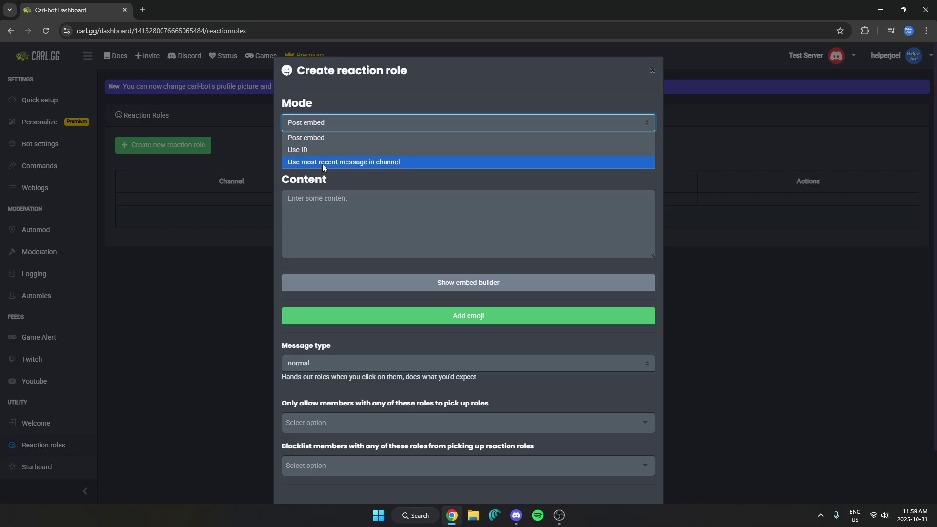
pyautogui.click(411, 162)
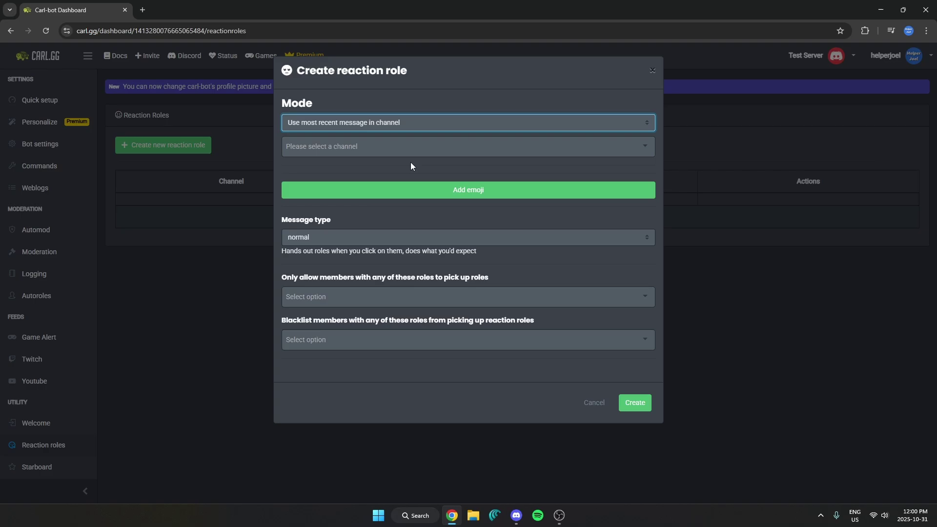
pyautogui.click(352, 148)
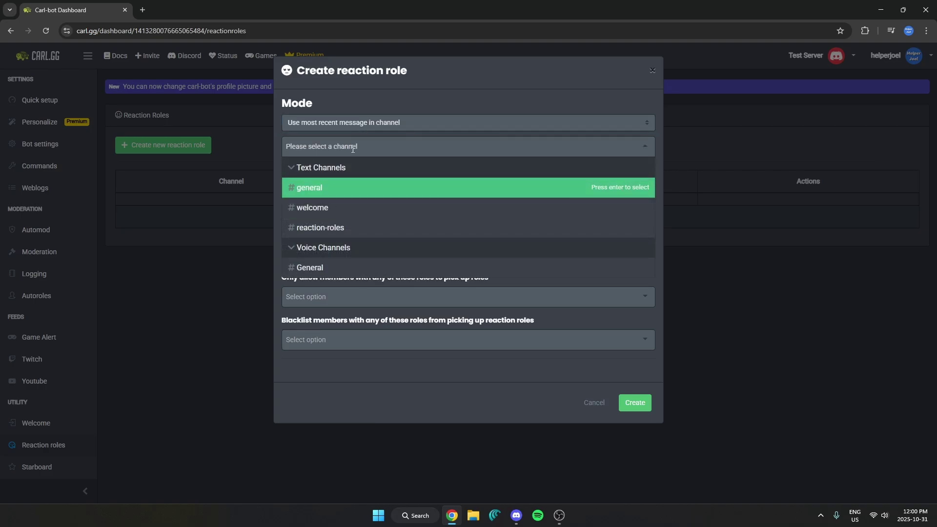
pyautogui.click(338, 230)
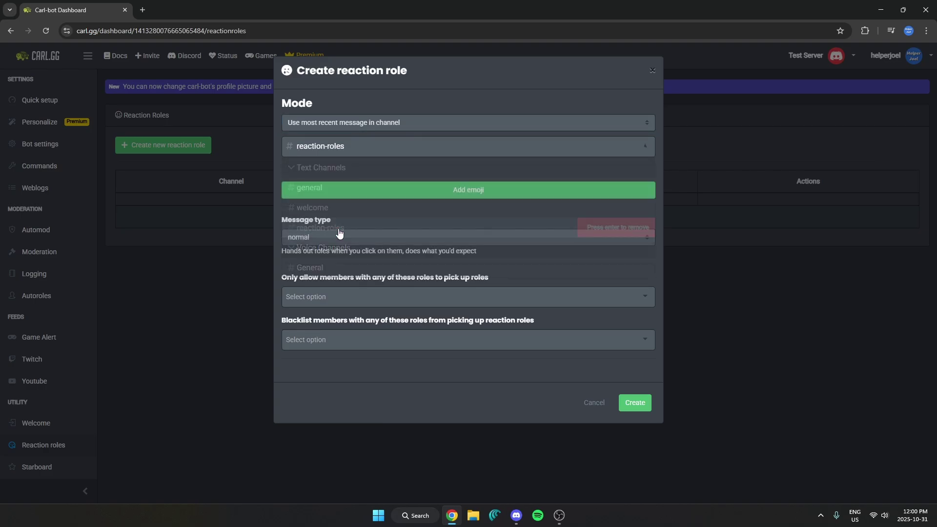
# - Add the grinning face emoji to the reaction role and assign it the Announcements role
pyautogui.click(402, 195)
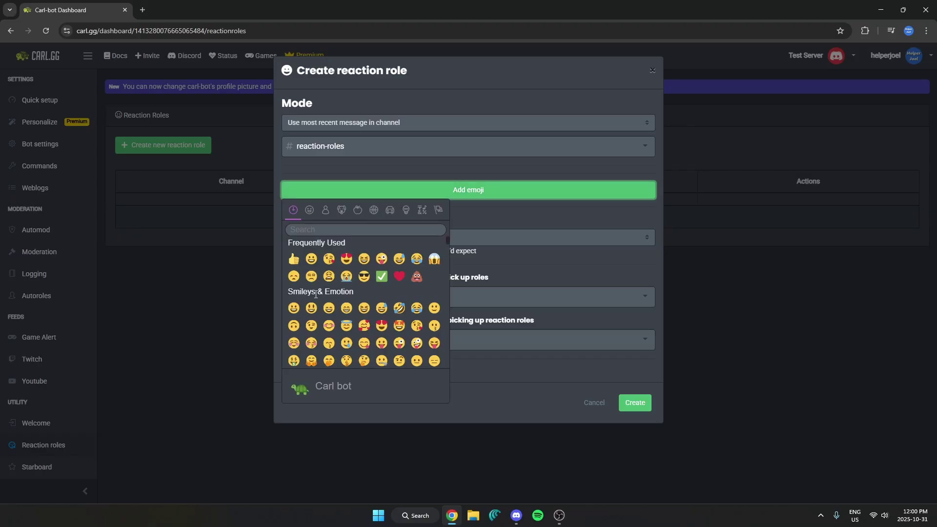
pyautogui.click(294, 311)
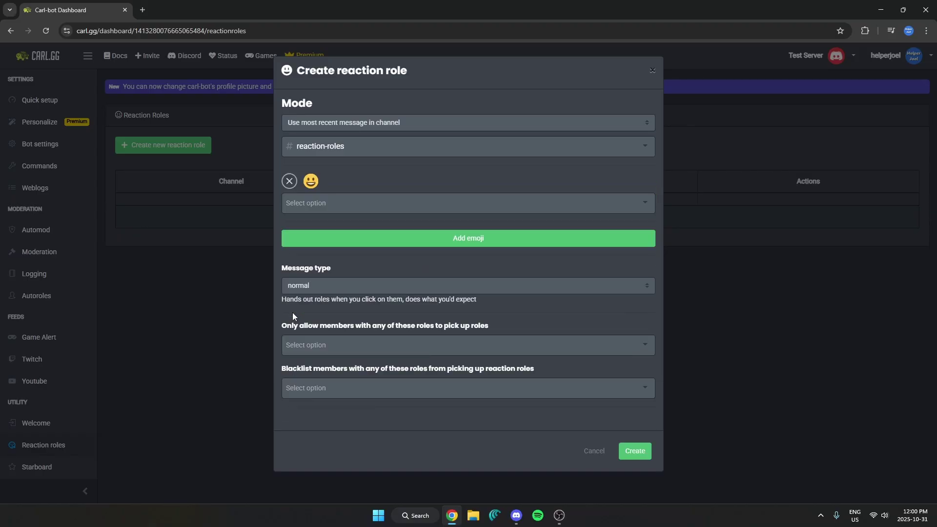
pyautogui.click(323, 204)
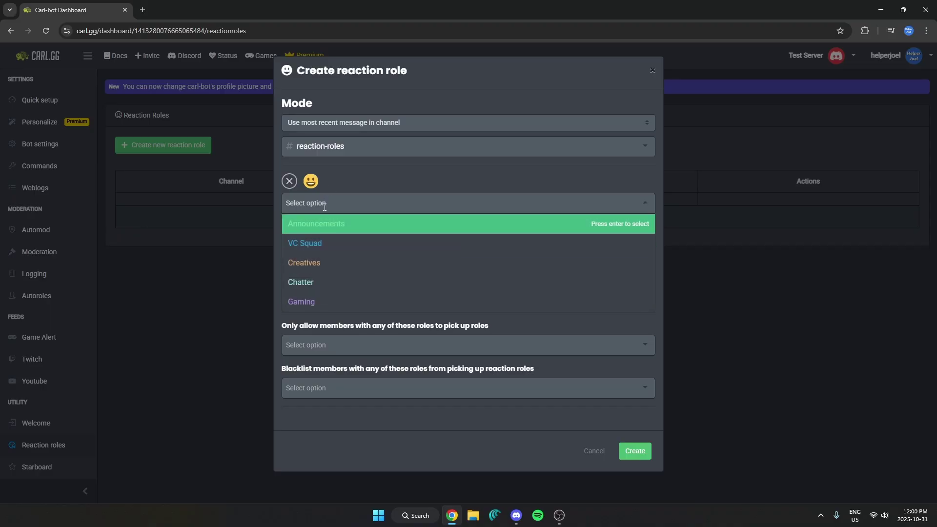
pyautogui.click(324, 225)
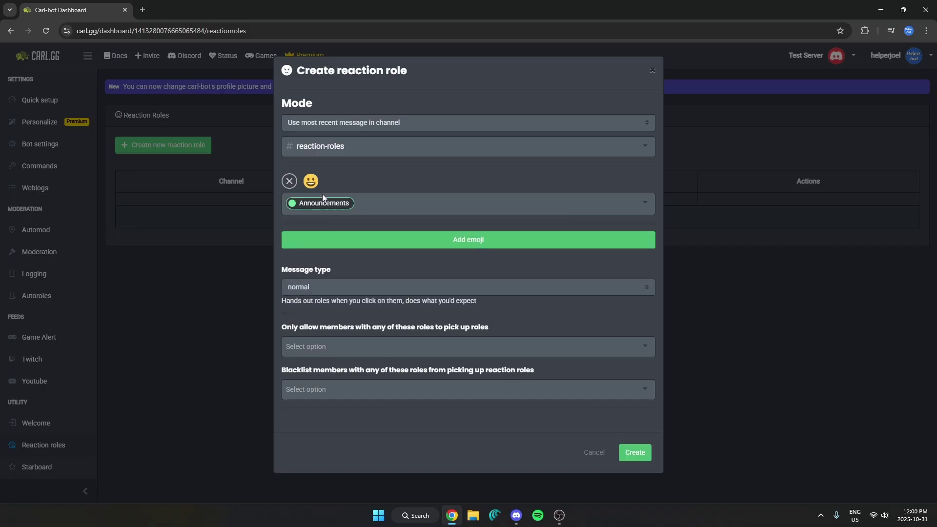
# - Add thumbs-up for VC Squad, teary smile for Creatives, money-mouth for Chatter and victory hand for Gaming, and create the reaction role
pyautogui.click(346, 240)
pyautogui.click(293, 307)
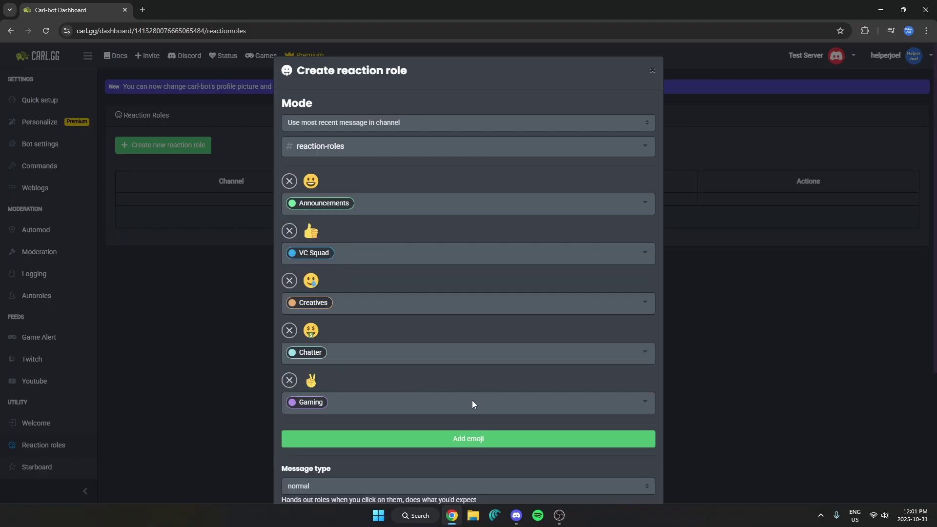
pyautogui.scroll(-4, 473, 404)
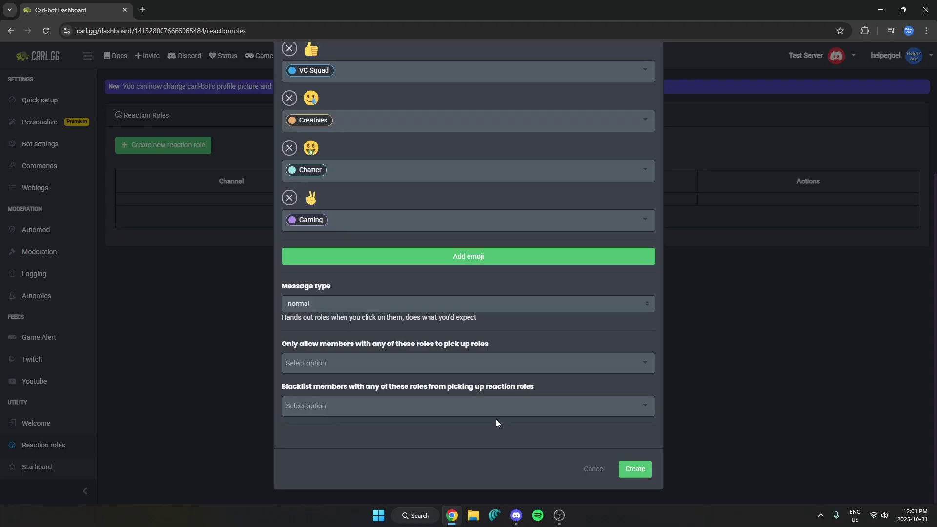
pyautogui.click(634, 470)
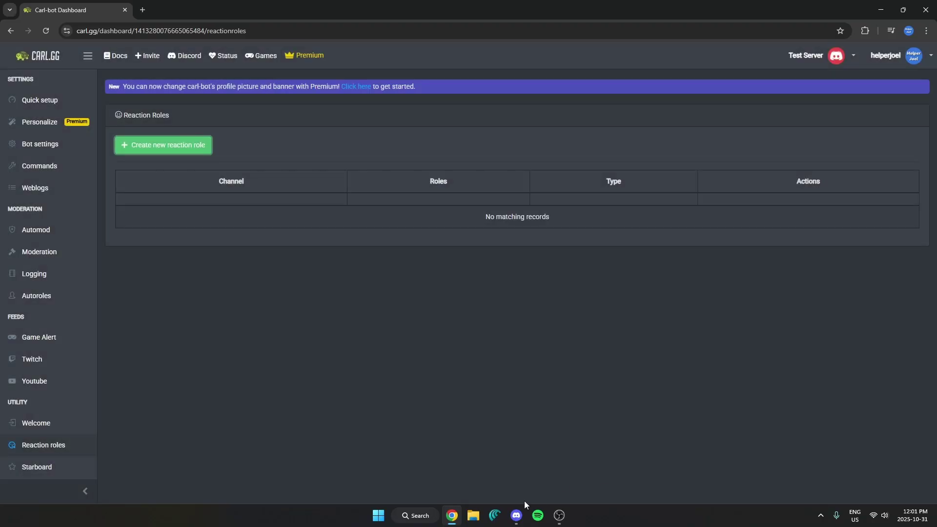
# - Switch to Discord, react to the Get Your Roles! embed with all five emojis from the alternate account, and open its profile to check its roles
pyautogui.click(516, 515)
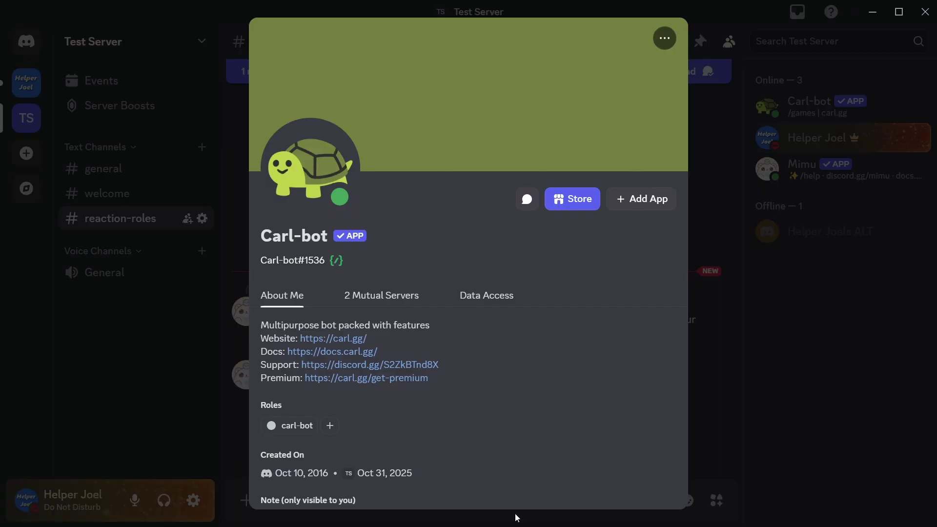
pyautogui.click(232, 426)
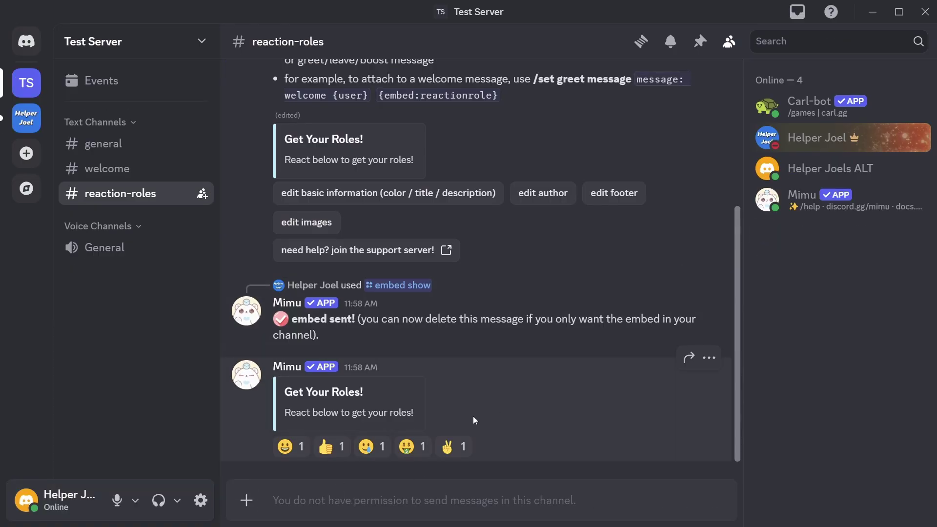
pyautogui.click(449, 447)
pyautogui.click(410, 454)
pyautogui.click(367, 448)
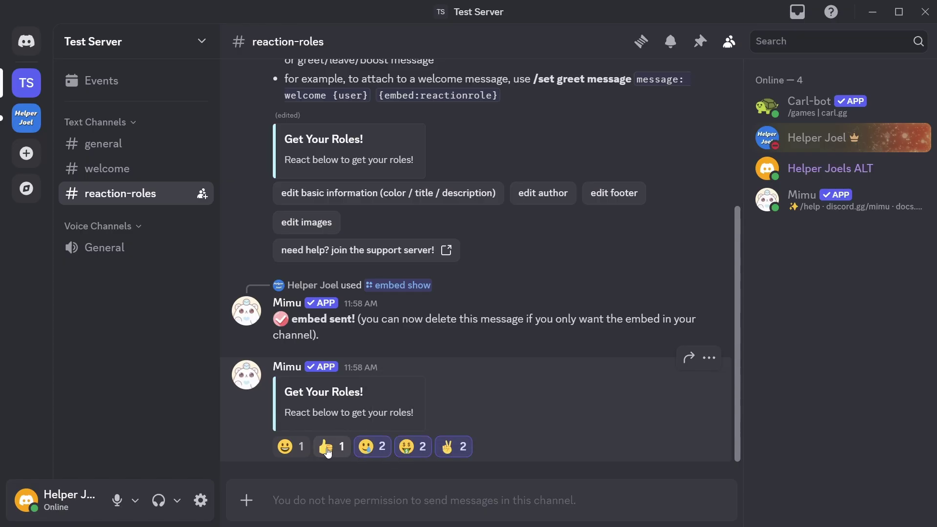
pyautogui.click(326, 448)
pyautogui.click(285, 449)
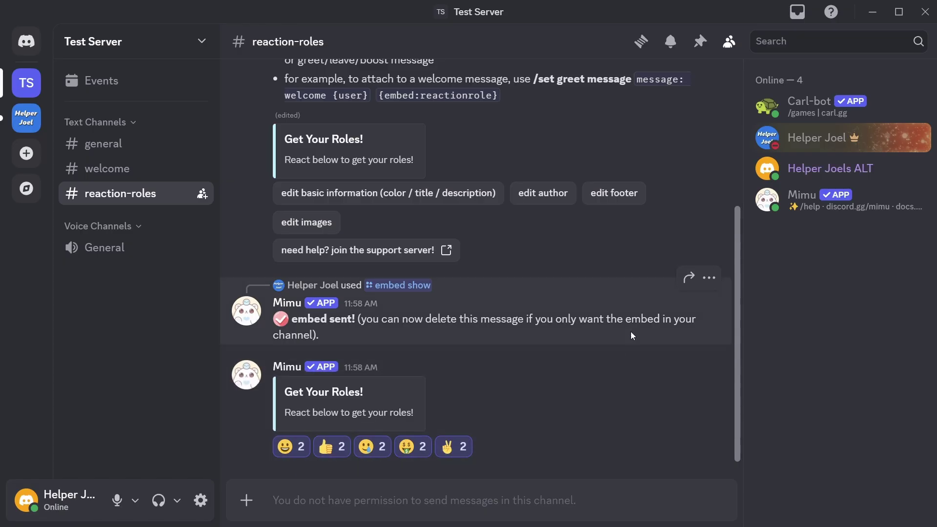
pyautogui.click(768, 173)
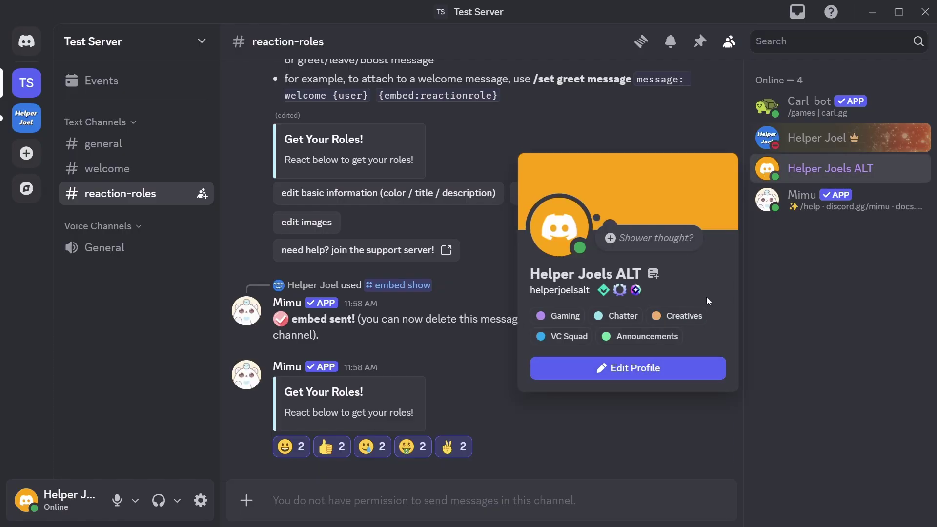